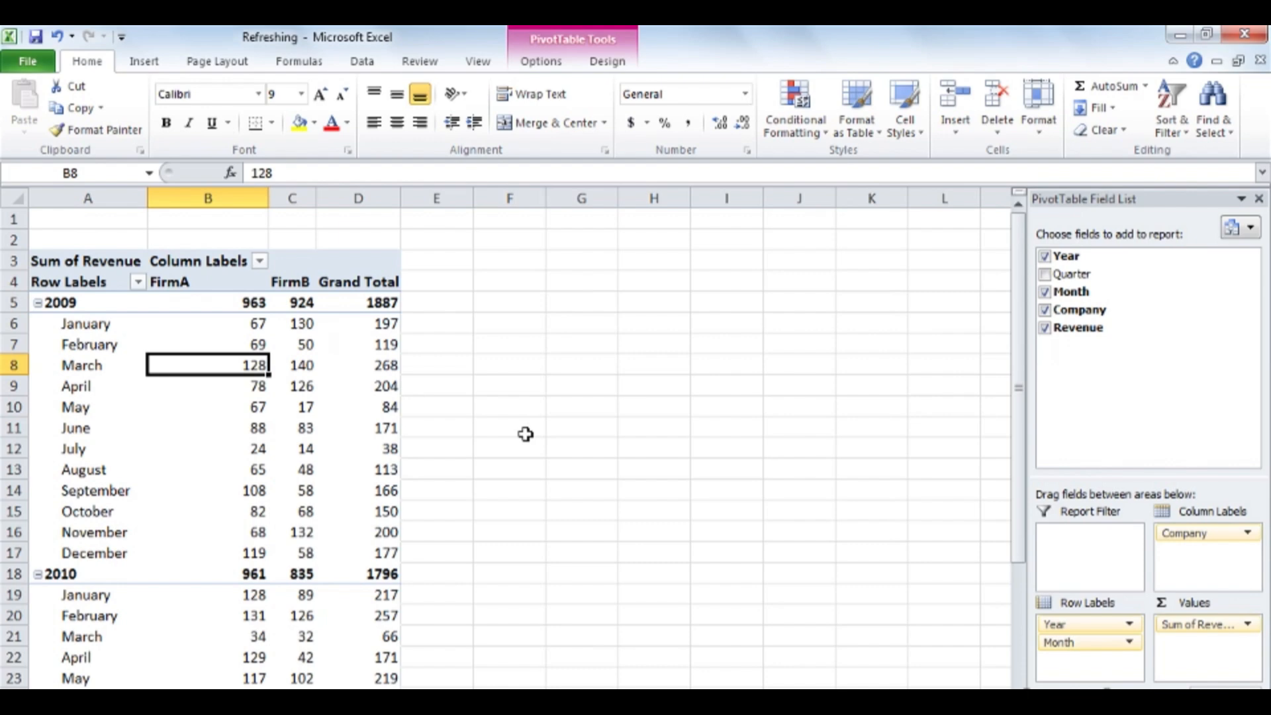
- Check which table or range the pivot table uses as its data source, leaving the setting as it is
{"action": "mouse_move", "coordinate": [196, 392]}
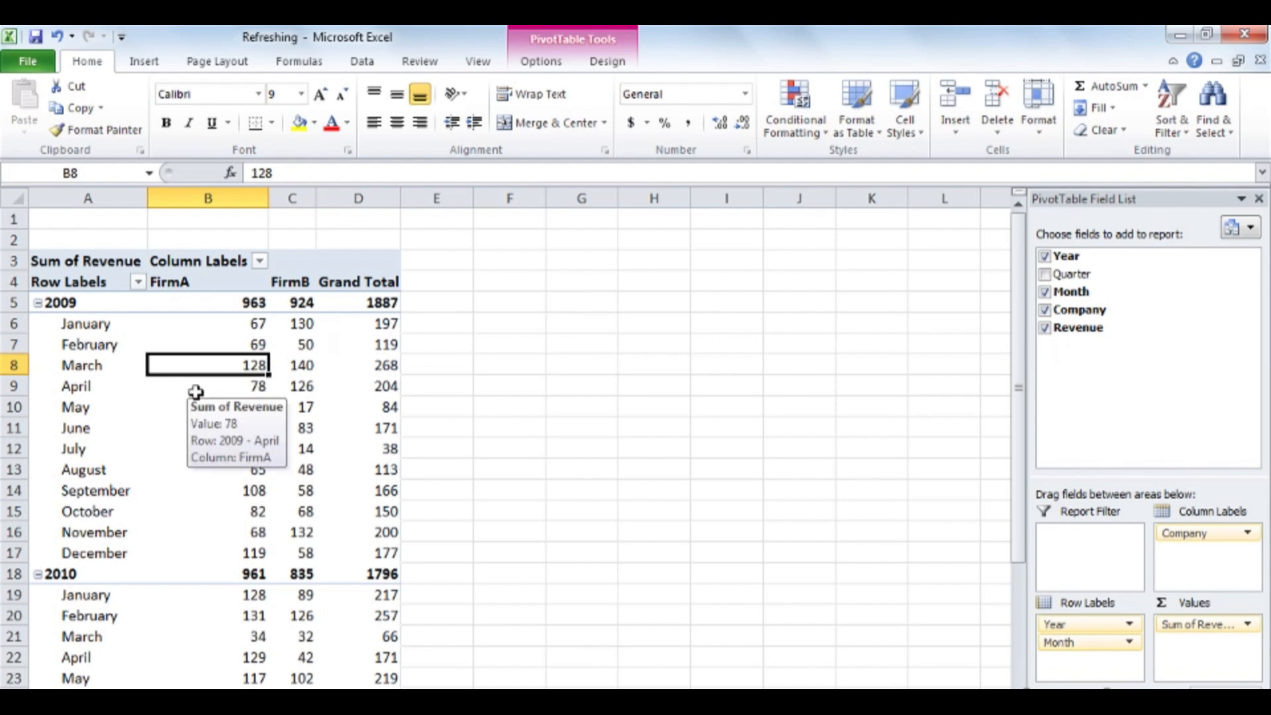
{"action": "left_click", "coordinate": [560, 62]}
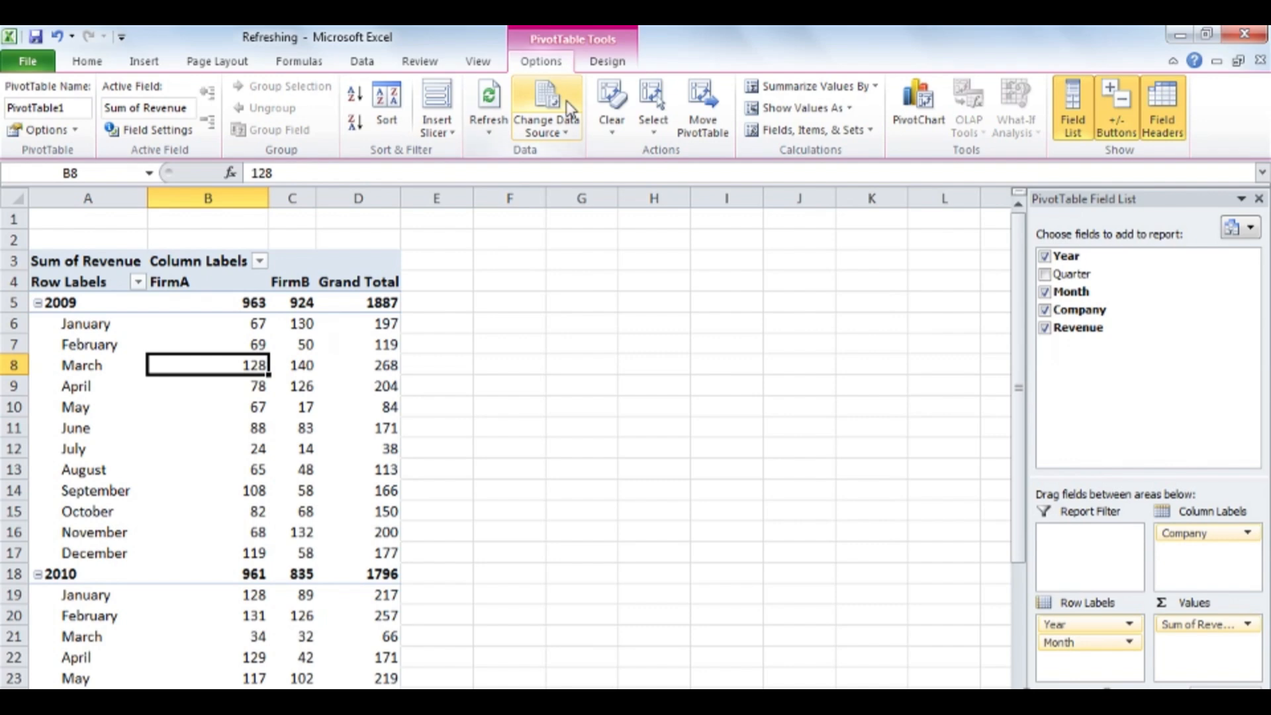
{"action": "left_click", "coordinate": [546, 100]}
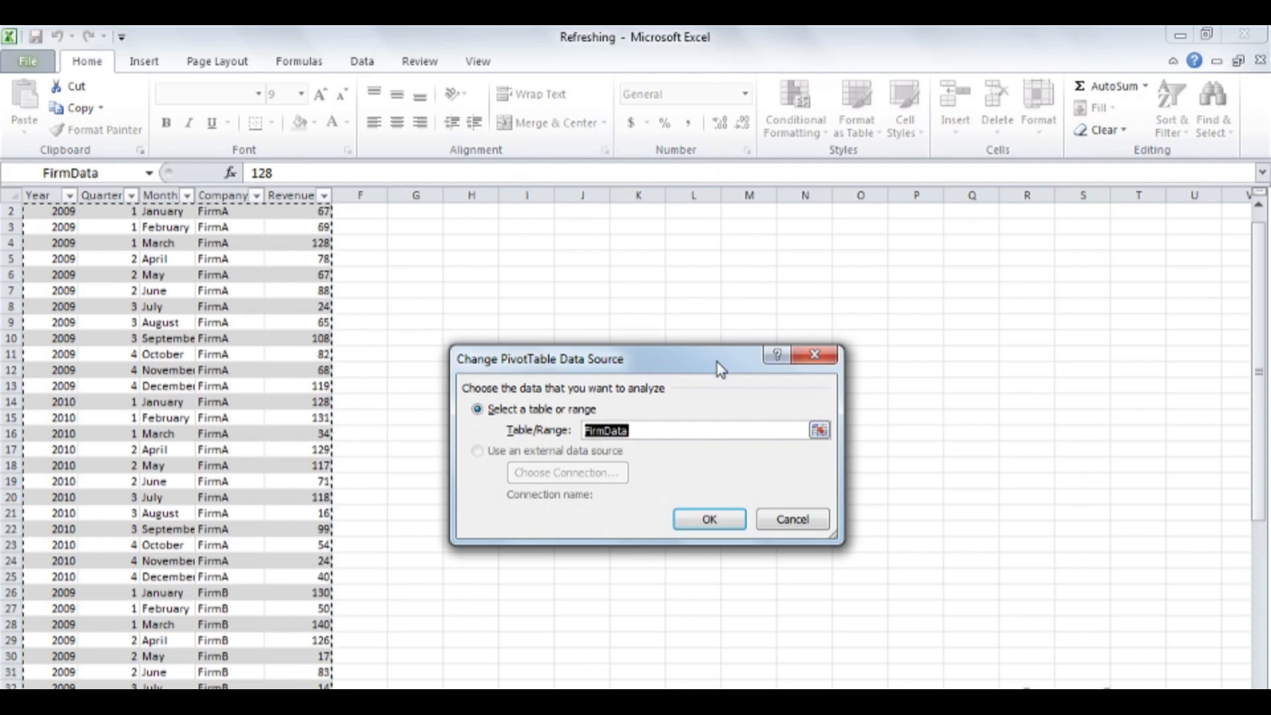
{"action": "left_click", "coordinate": [658, 431]}
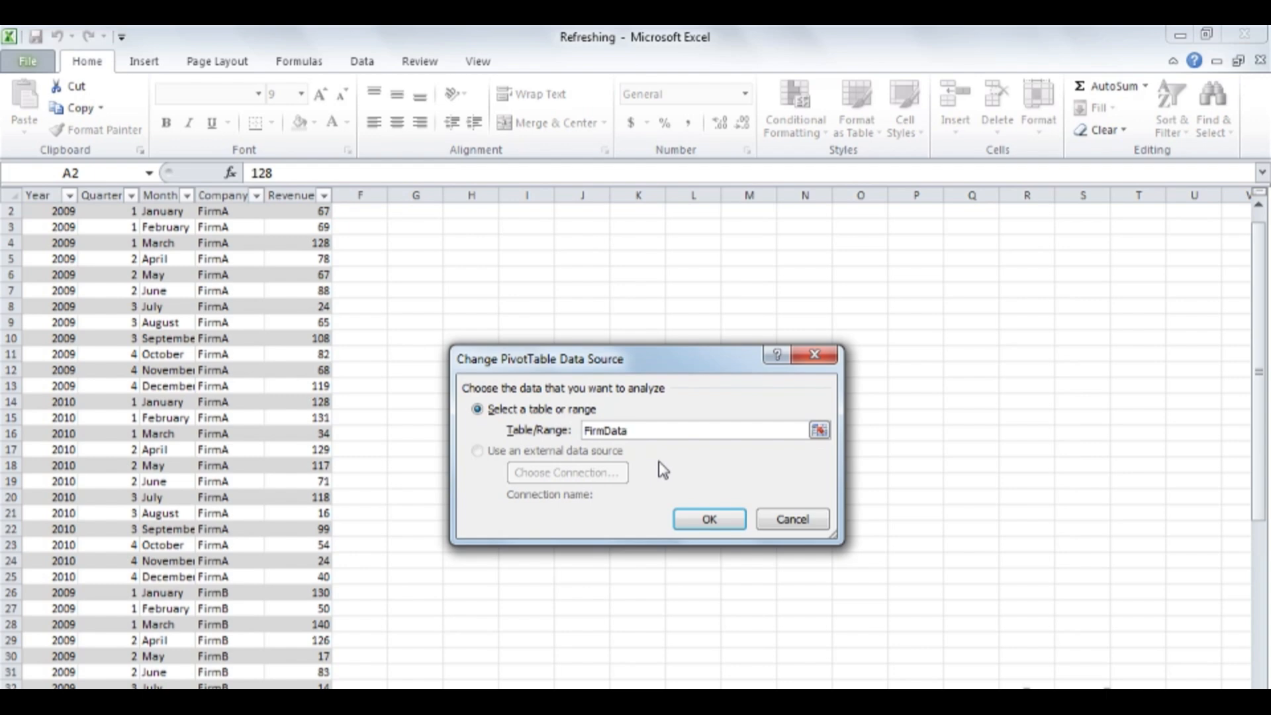
{"action": "left_click", "coordinate": [793, 519]}
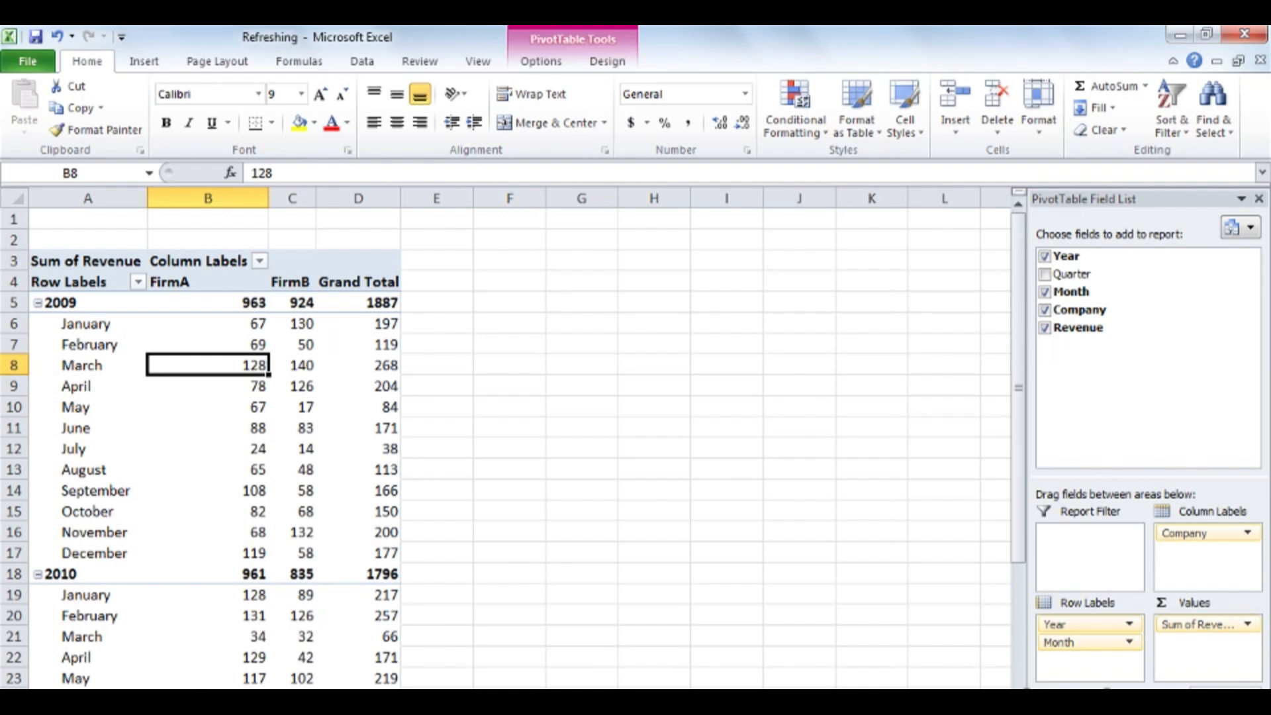
- Append an empty row at the end of the FirmData source table, below the 2010 December FirmB record
{"action": "left_click", "coordinate": [192, 697]}
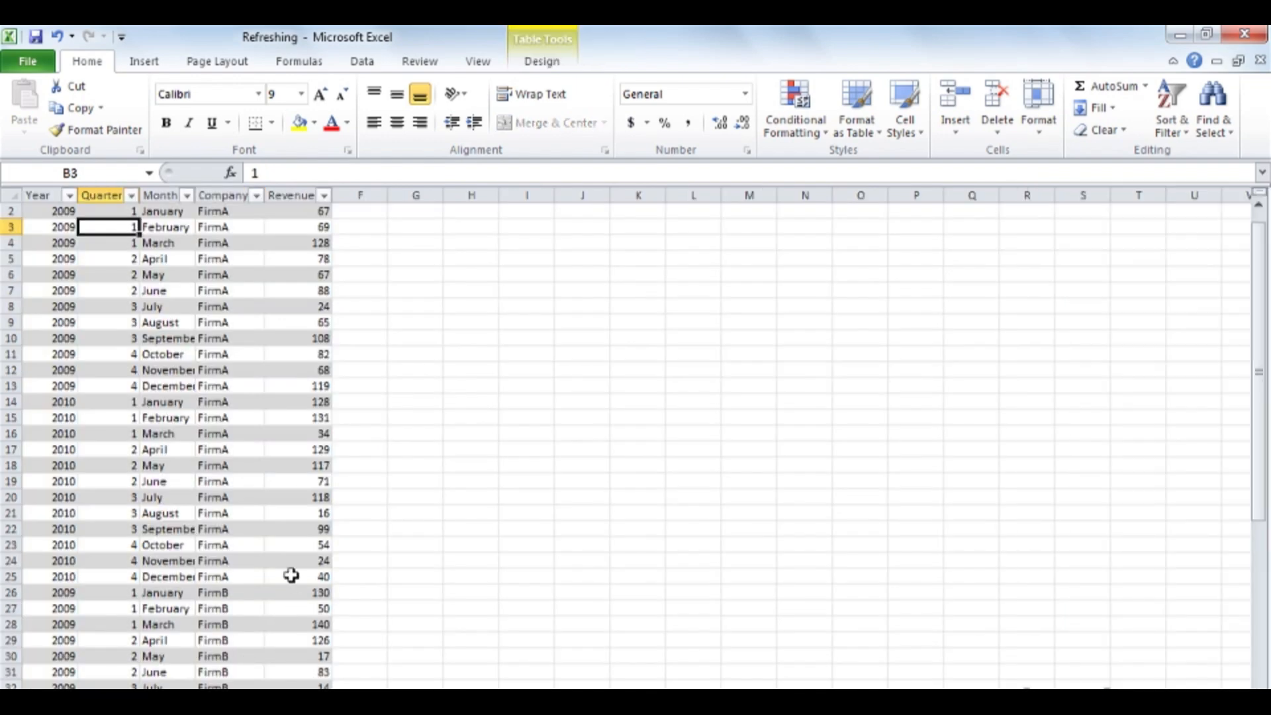
{"action": "scroll", "coordinate": [291, 575], "scroll_direction": "down", "scroll_amount": 2}
{"action": "scroll", "coordinate": [291, 575], "scroll_direction": "down", "scroll_amount": 5}
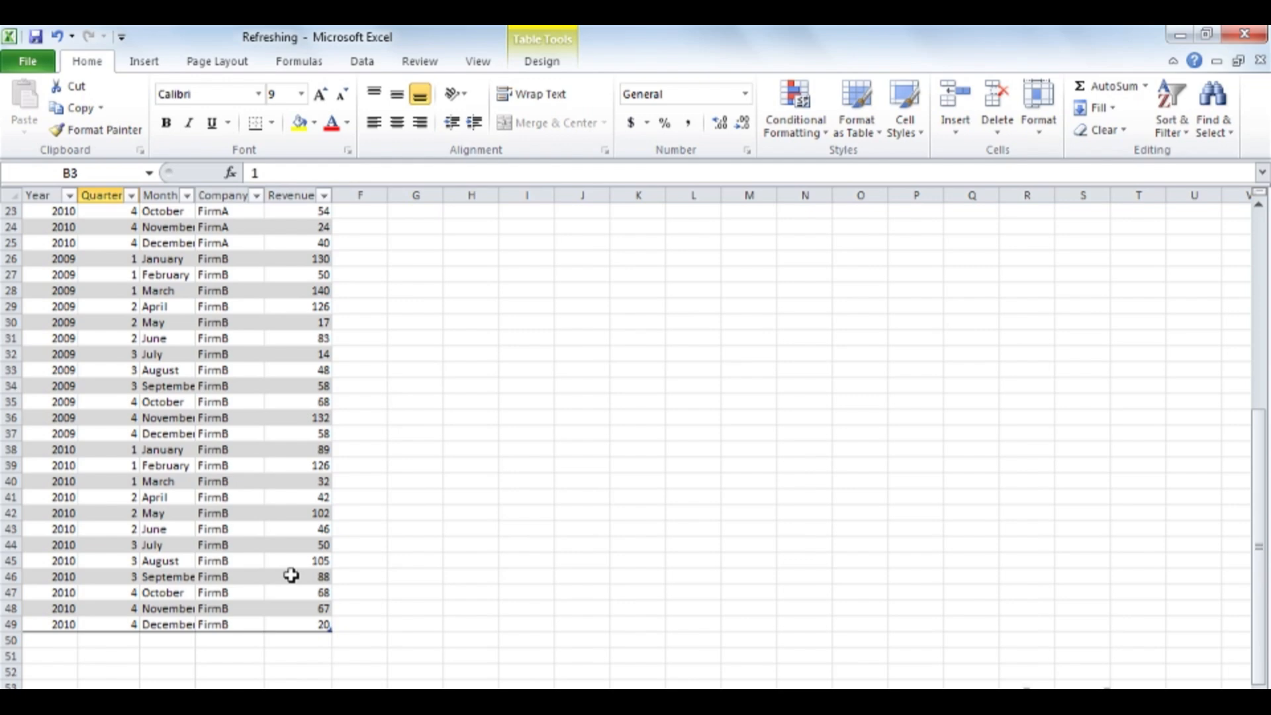
{"action": "left_click", "coordinate": [308, 625]}
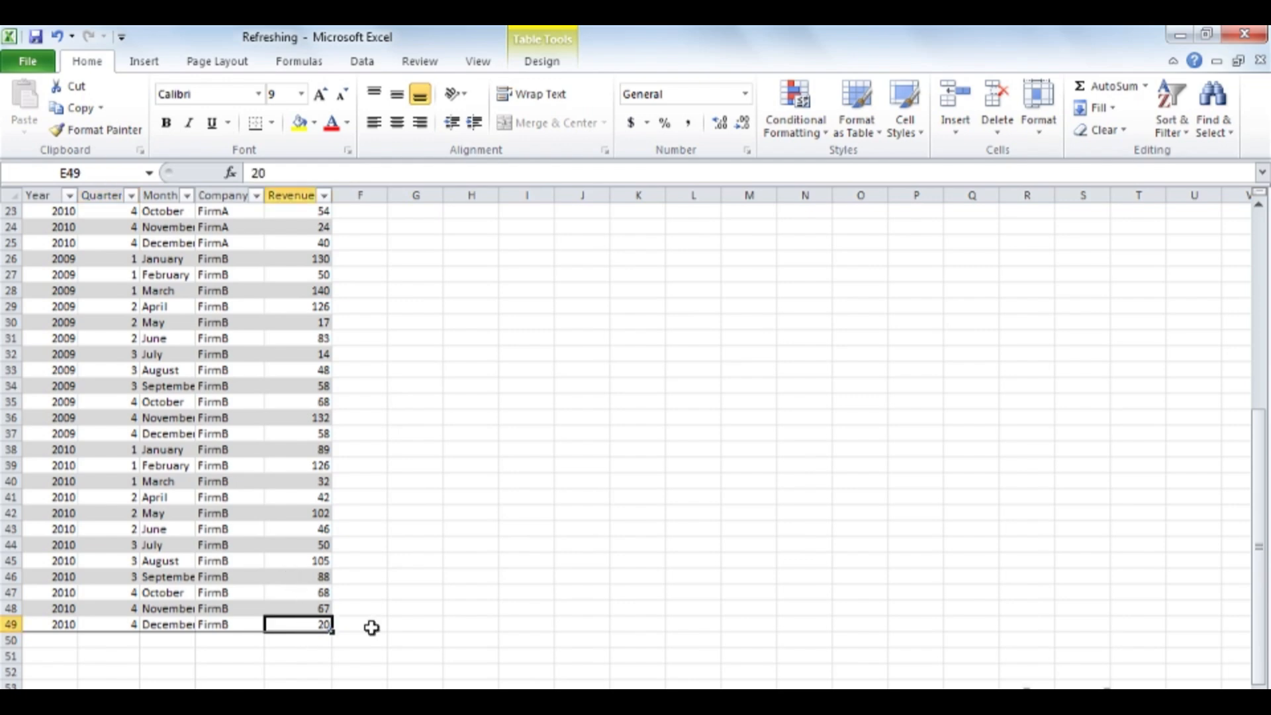
{"action": "key", "text": "Tab"}
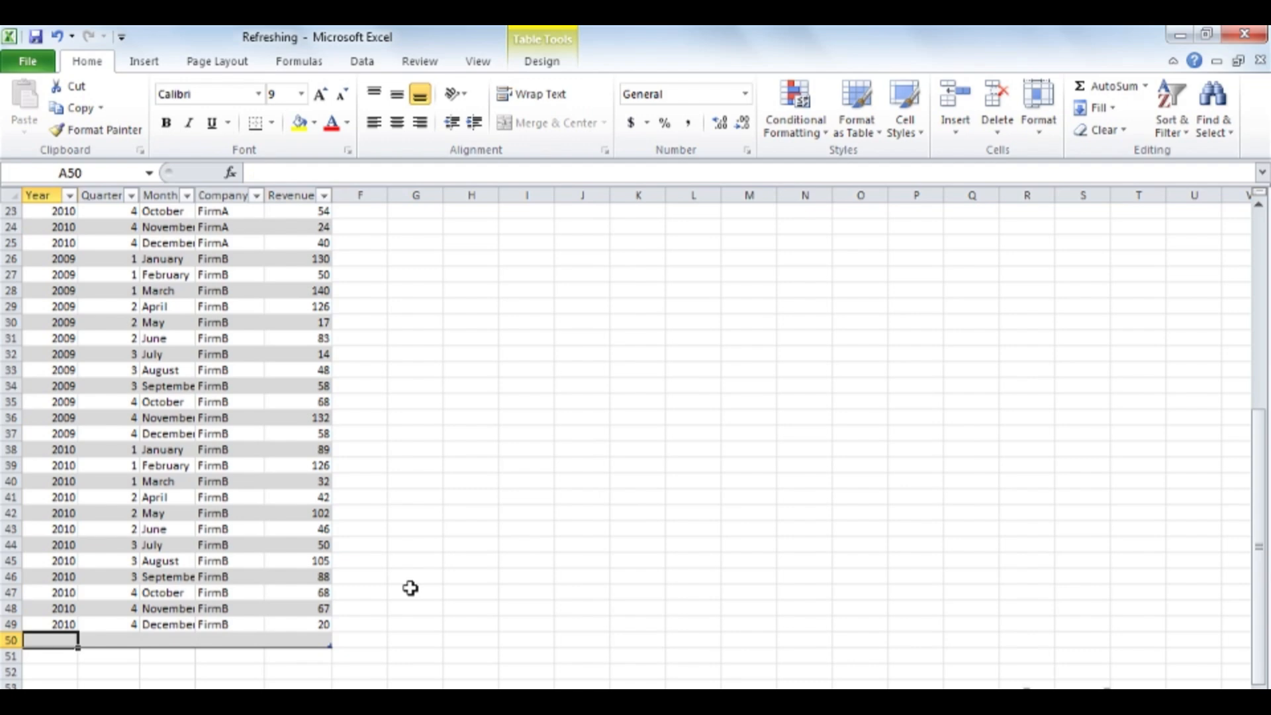
- Fill the new table row with Year 2011, Quarter 1, Month January, Company FirmA and Revenue 200
{"action": "type", "text": "2011"}
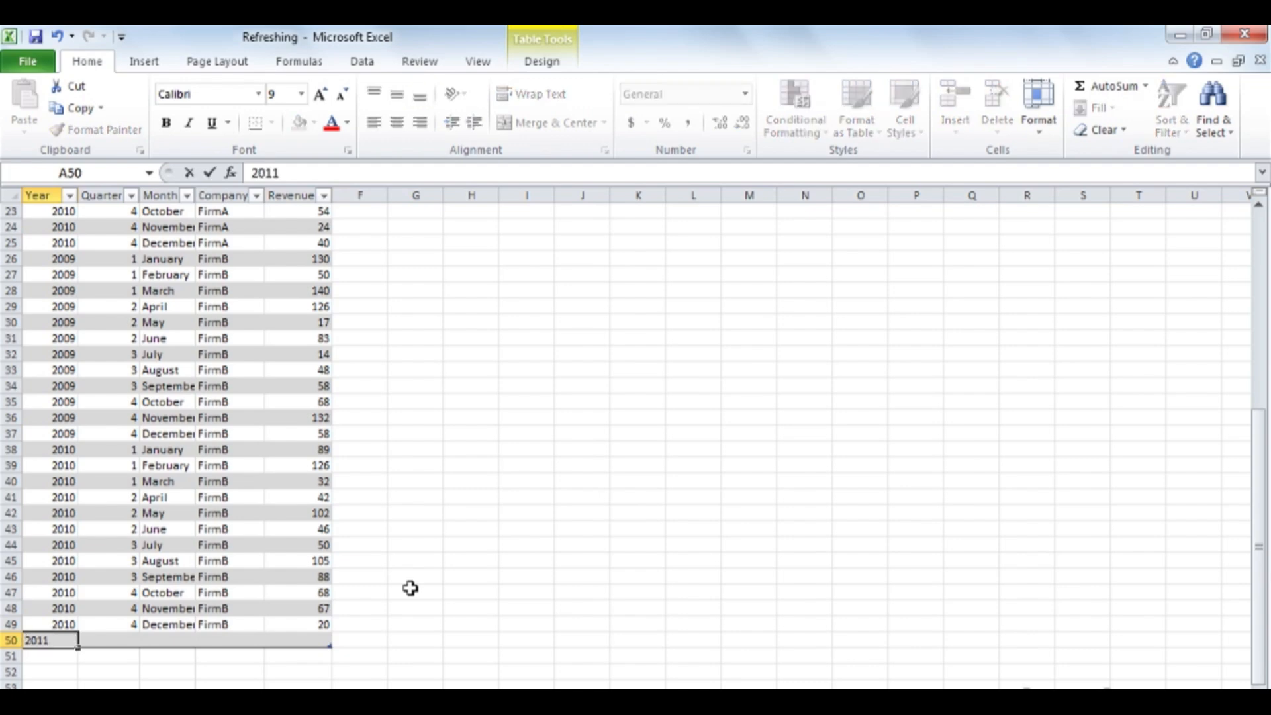
{"action": "key", "text": "Tab"}
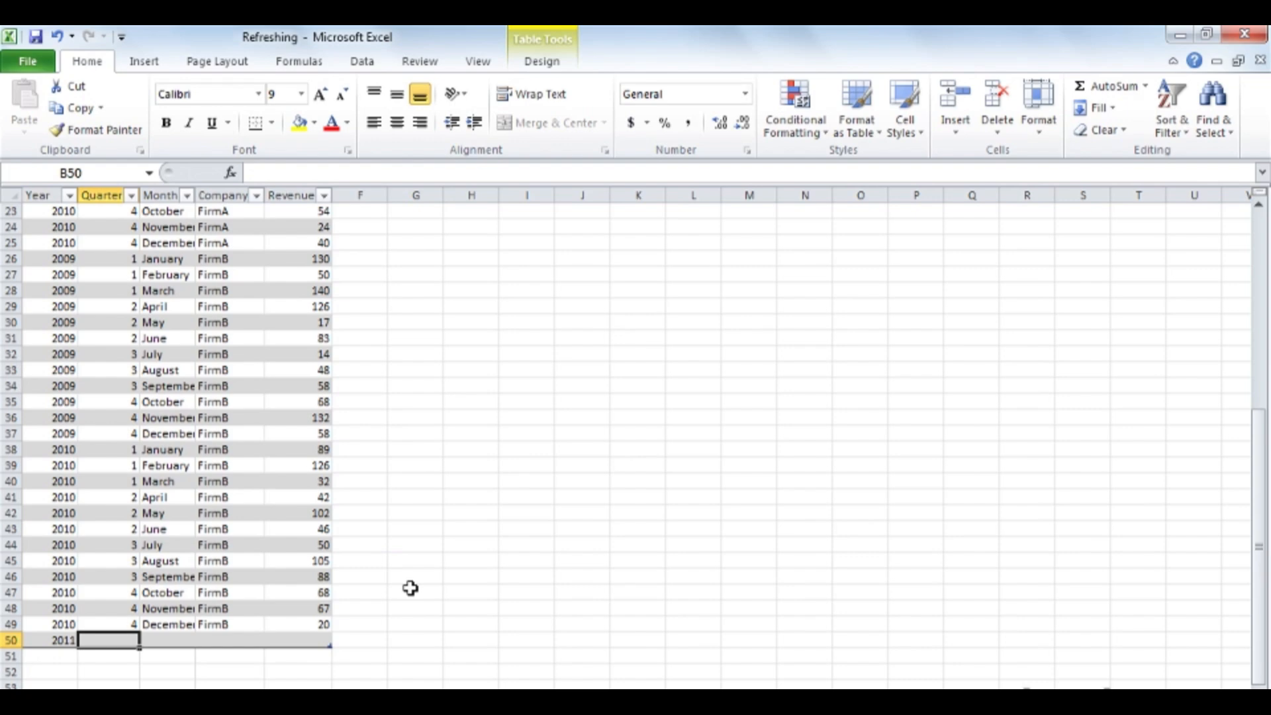
{"action": "type", "text": "1"}
{"action": "key", "text": "Tab"}
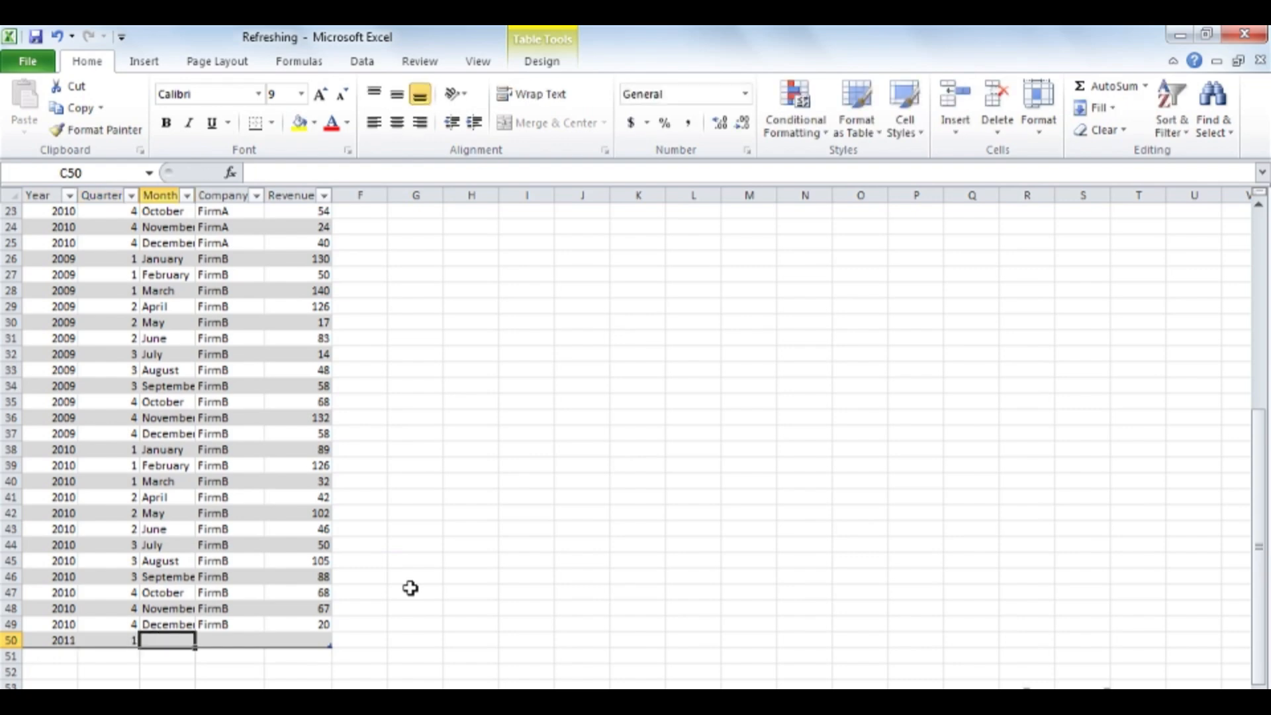
{"action": "type", "text": "January"}
{"action": "key", "text": "Tab"}
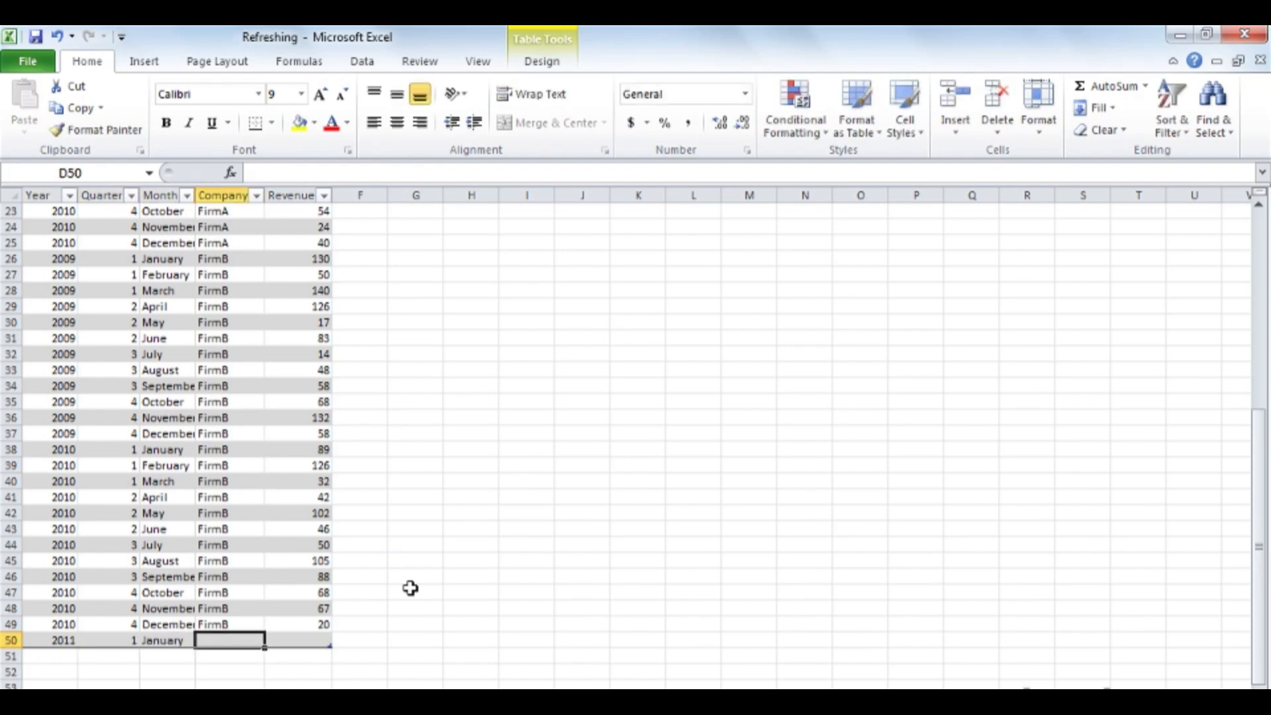
{"action": "type", "text": "FirmA"}
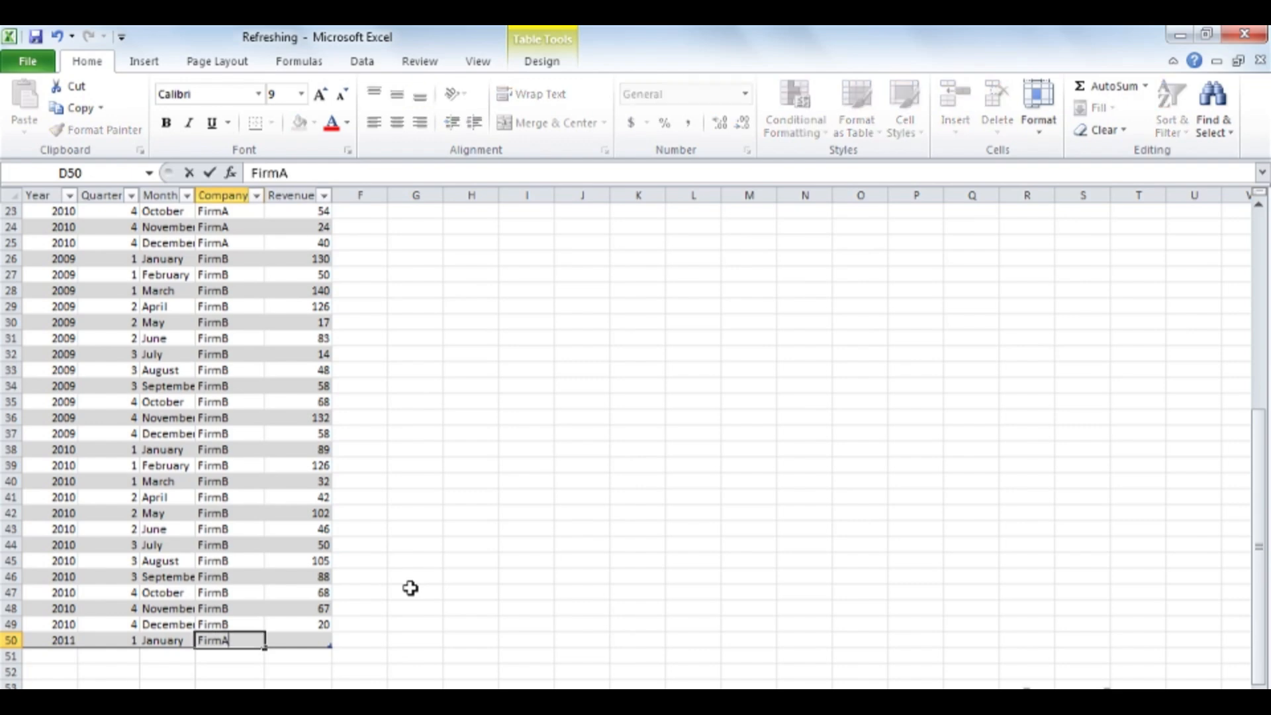
{"action": "key", "text": "Tab"}
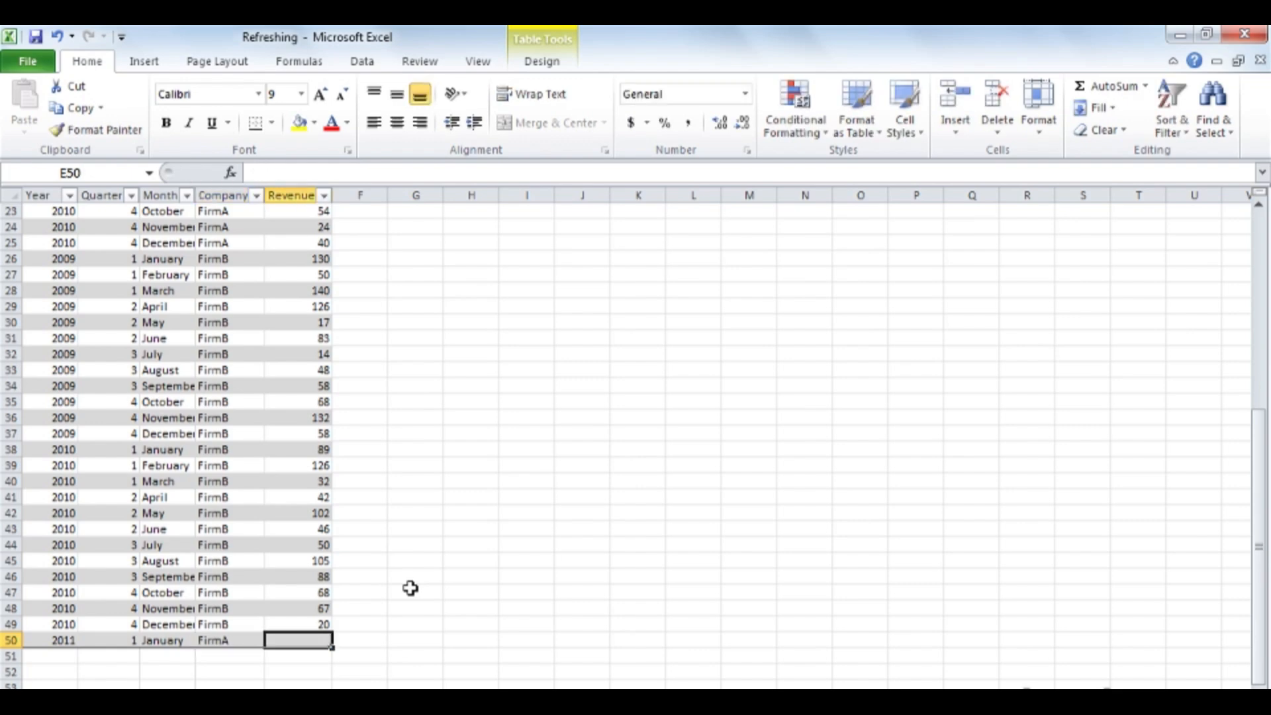
{"action": "type", "text": "200"}
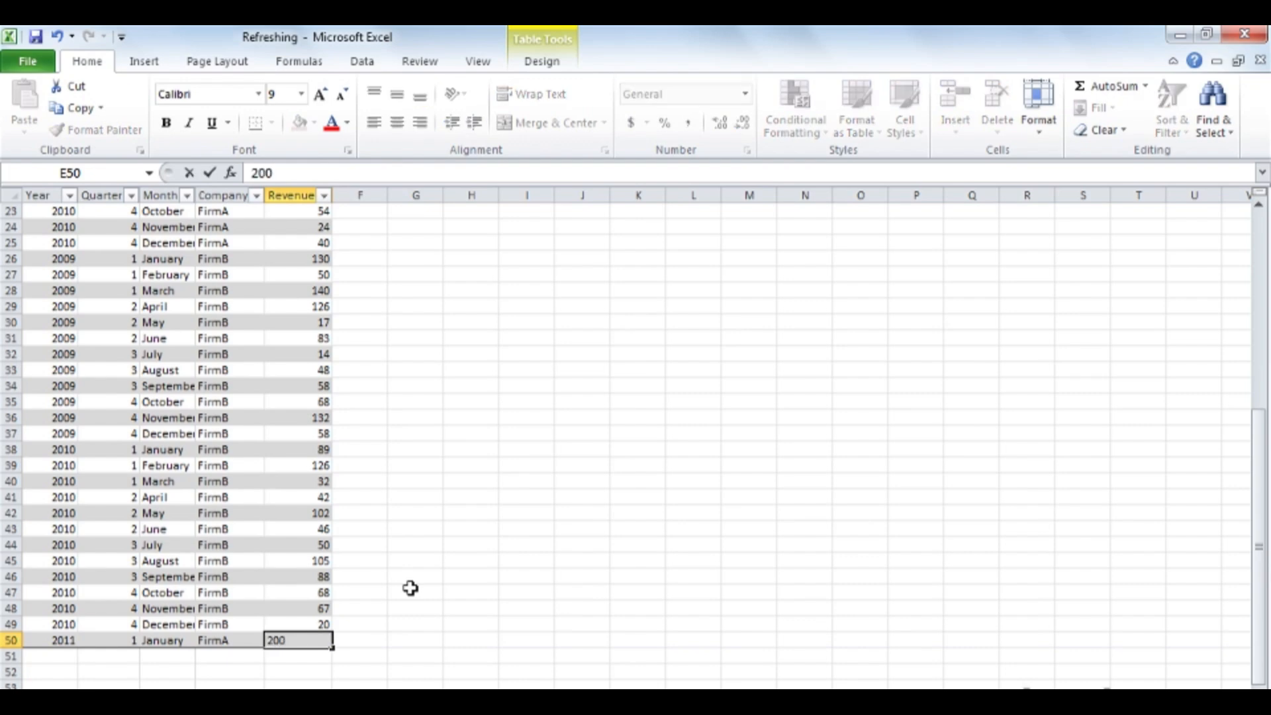
{"action": "key", "text": "Return"}
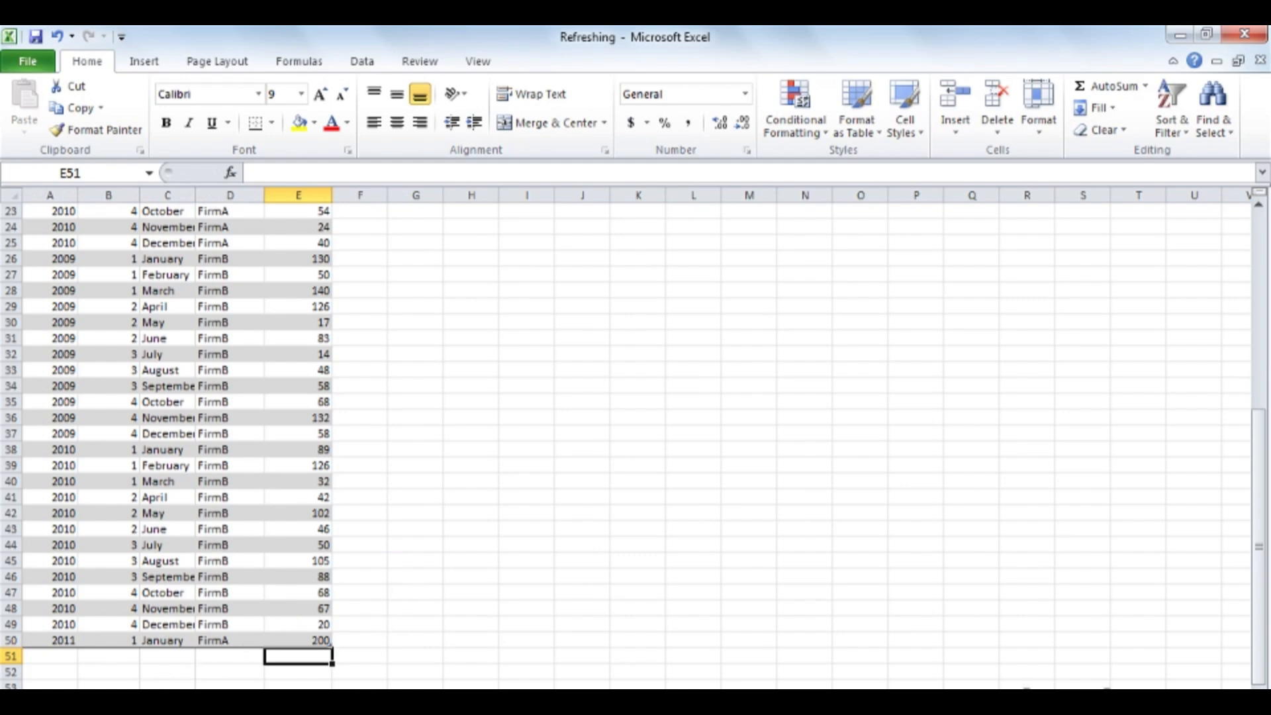
- Refresh the pivot table that is based on the FirmData table
{"action": "left_click", "coordinate": [154, 698]}
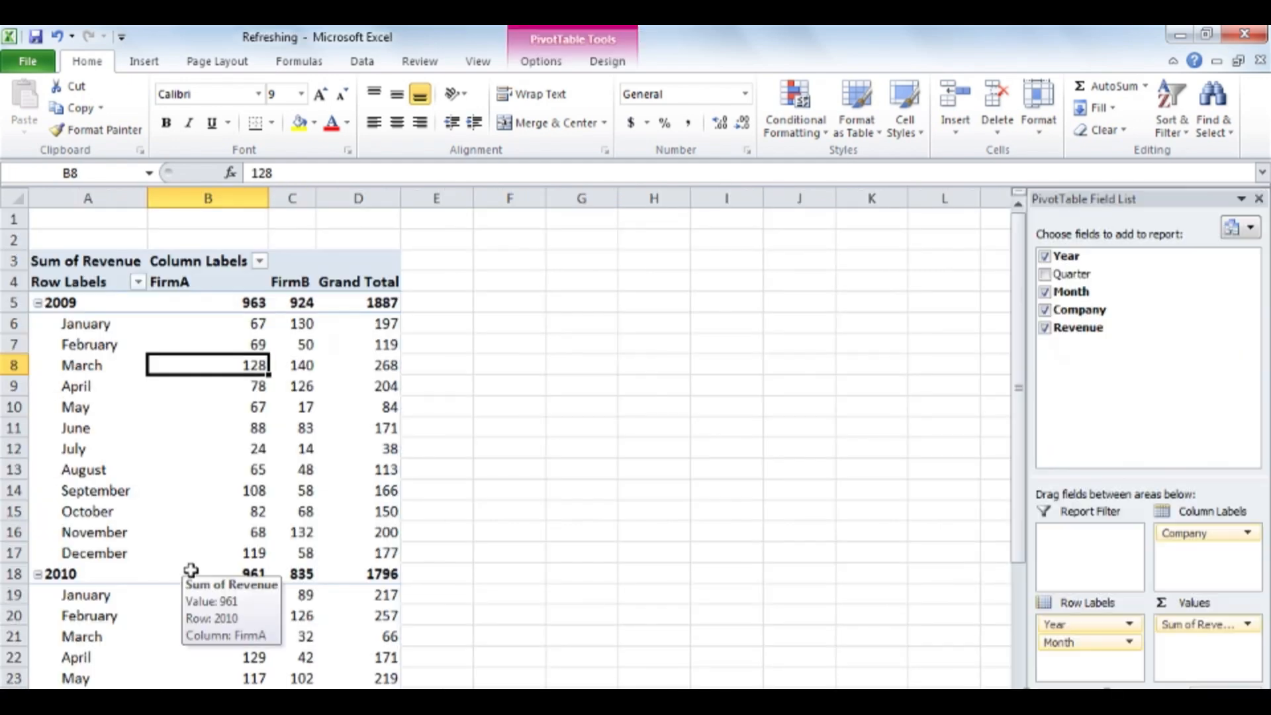
{"action": "scroll", "coordinate": [192, 571], "scroll_direction": "down", "scroll_amount": 3}
{"action": "mouse_move", "coordinate": [200, 550]}
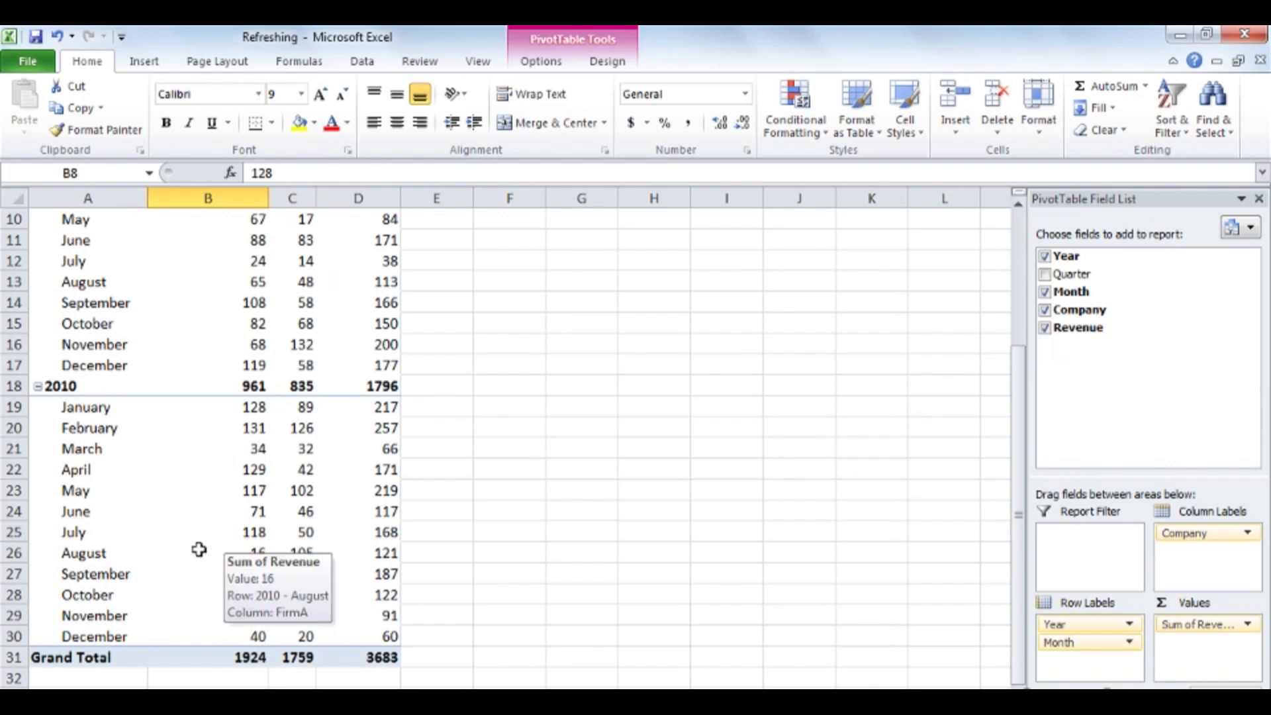
{"action": "scroll", "coordinate": [199, 549], "scroll_direction": "down", "scroll_amount": 1}
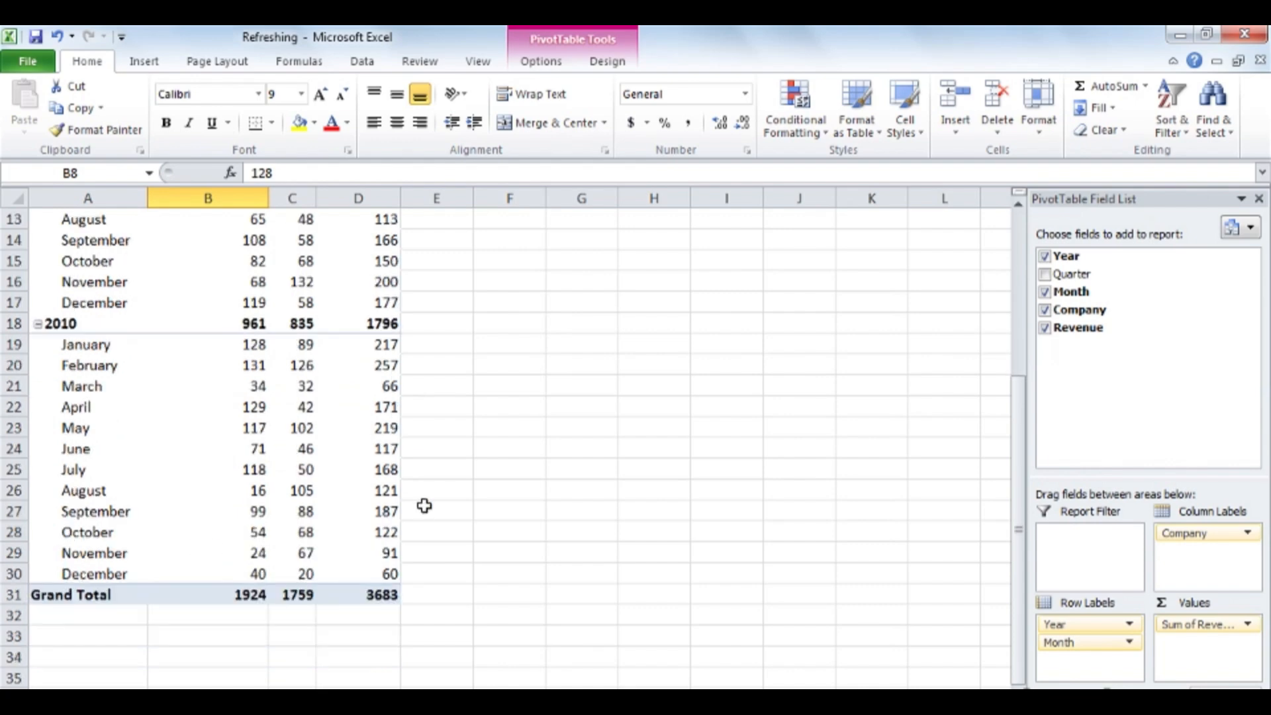
{"action": "left_click", "coordinate": [556, 66]}
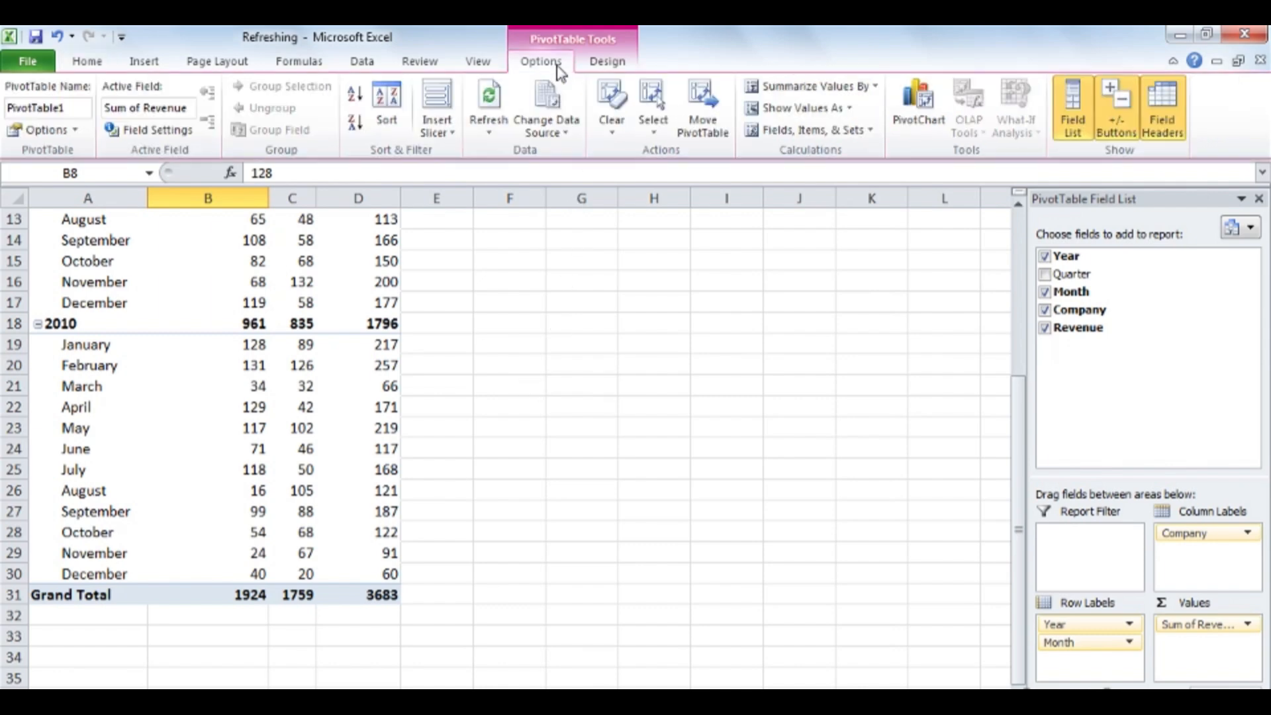
{"action": "left_click", "coordinate": [488, 100]}
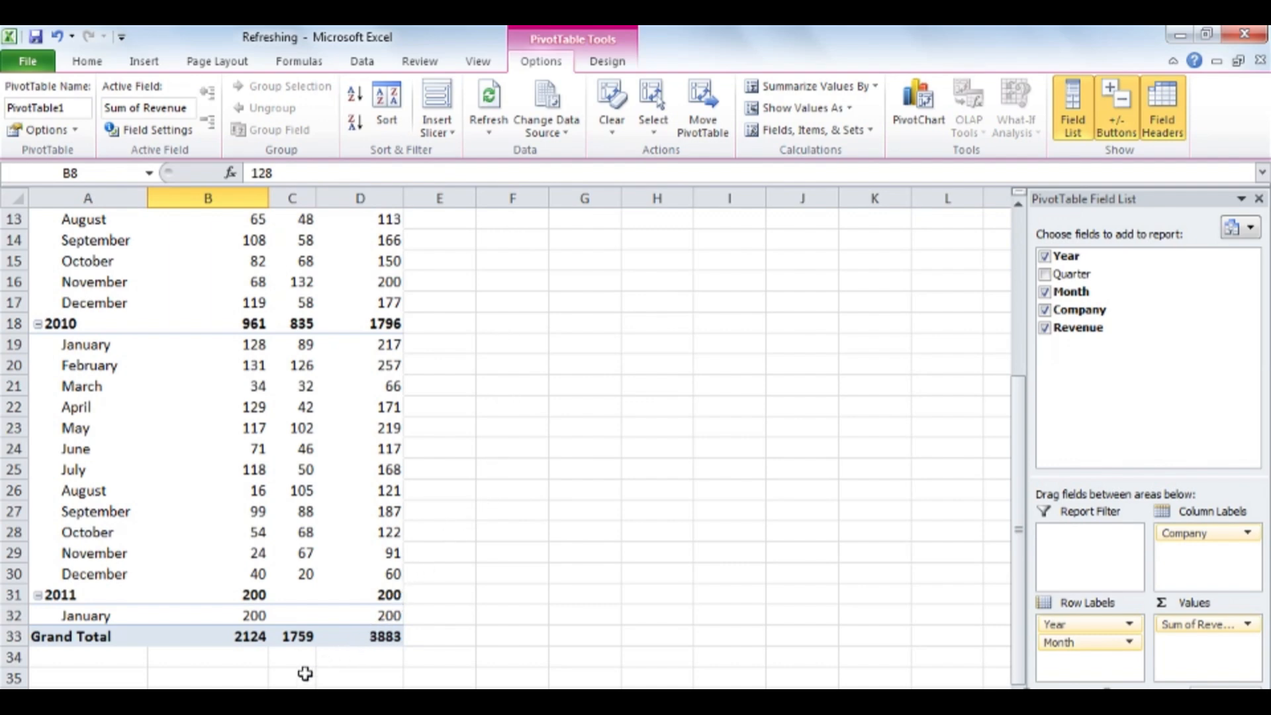
- Add a record in row 50 of the plain ListData range: 2011, quarter 1, January, FirmA, revenue 200
{"action": "left_click", "coordinate": [292, 699]}
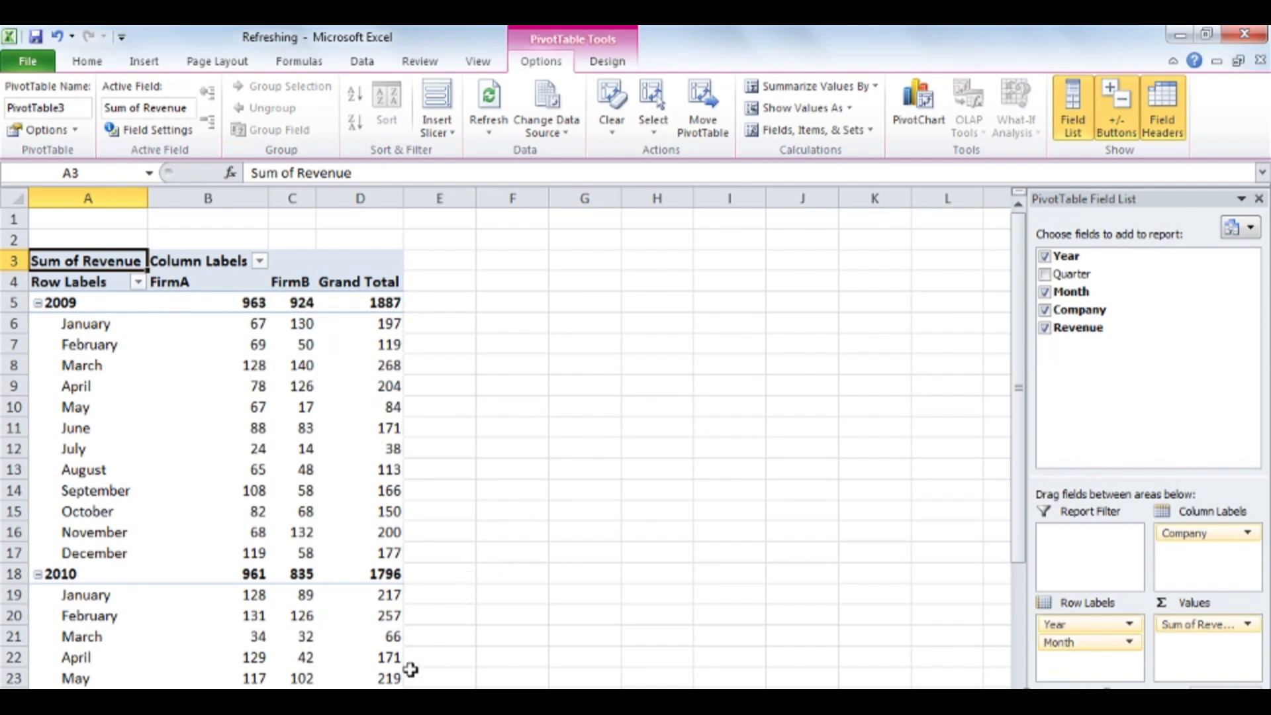
{"action": "left_click", "coordinate": [199, 698]}
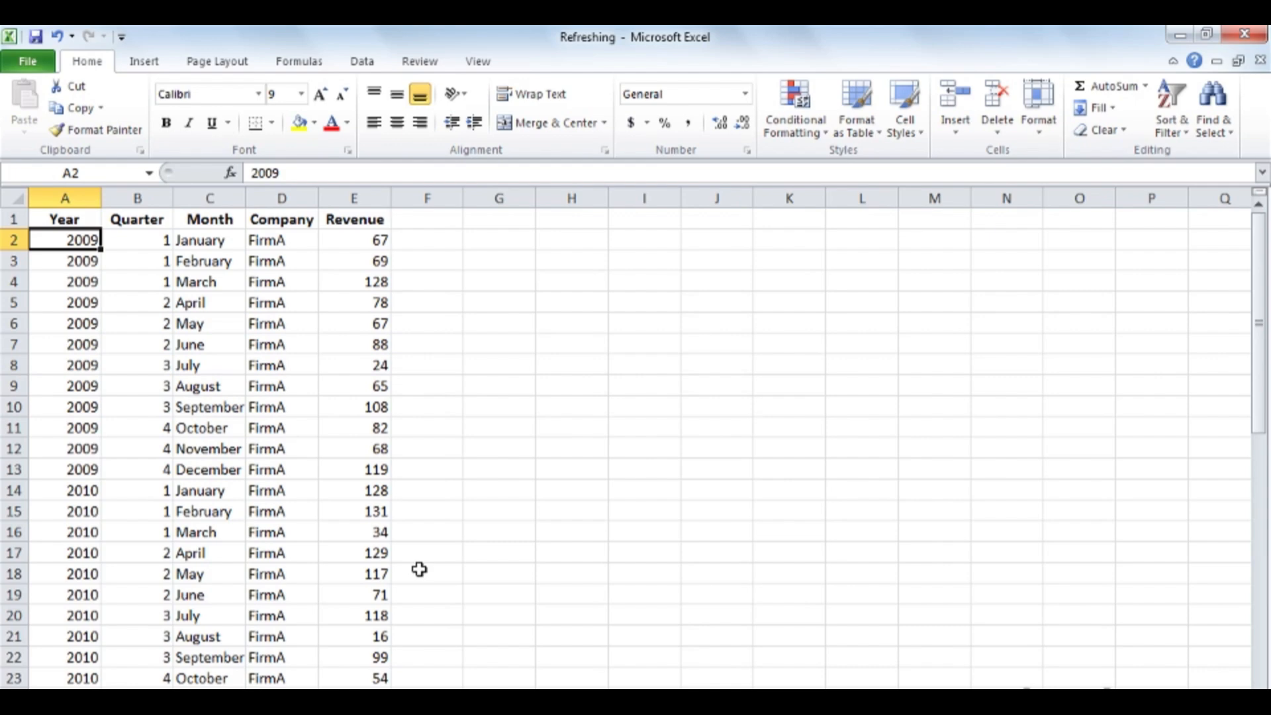
{"action": "scroll", "coordinate": [420, 570], "scroll_direction": "down", "scroll_amount": 11}
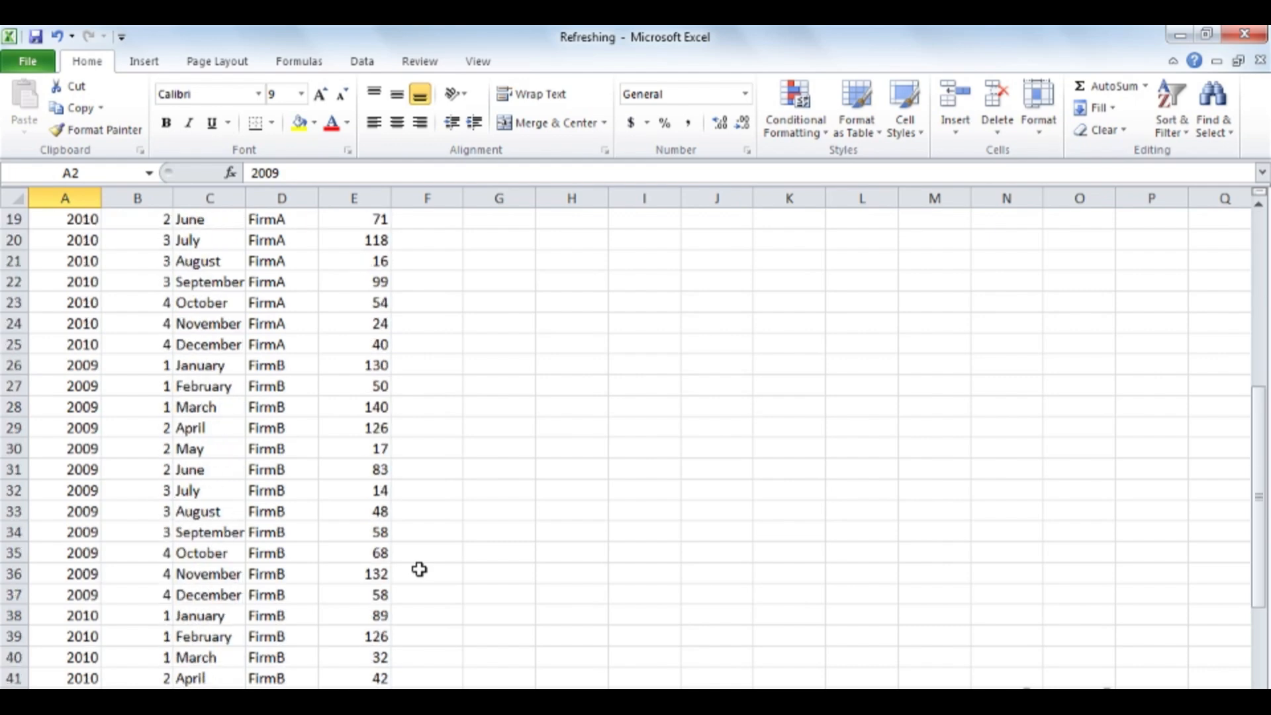
{"action": "scroll", "coordinate": [419, 570], "scroll_direction": "down", "scroll_amount": 1}
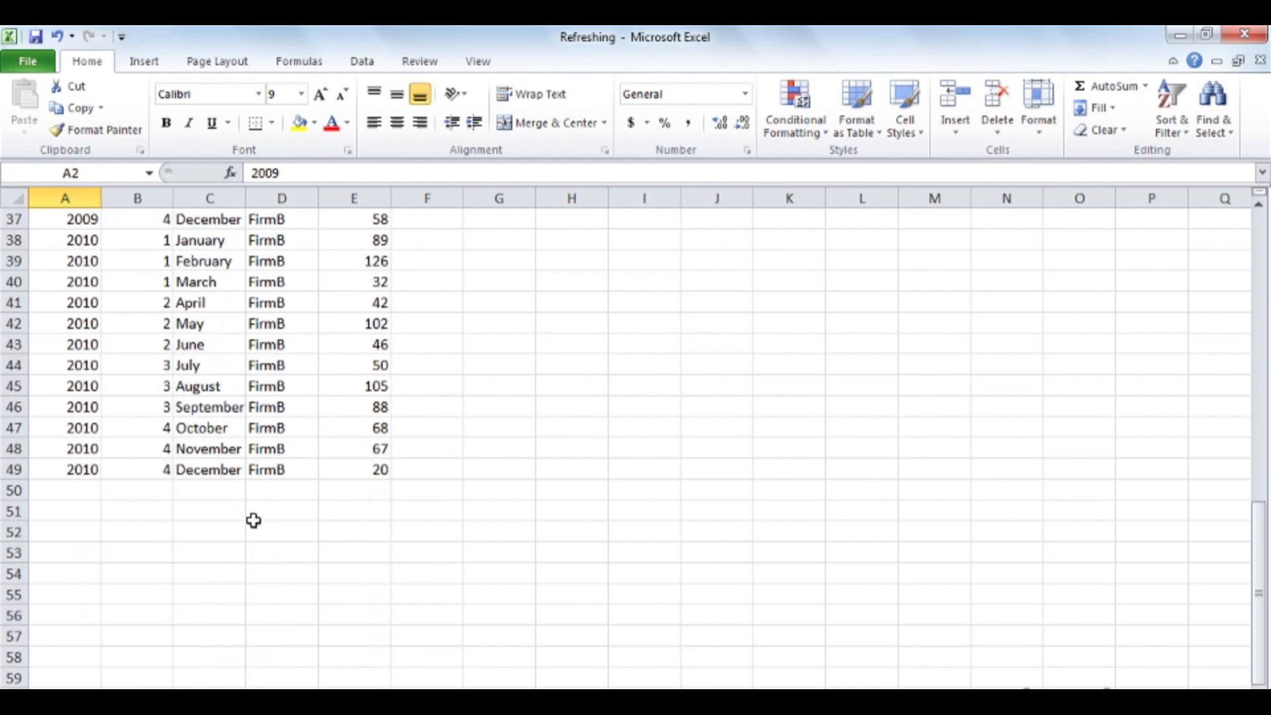
{"action": "left_click", "coordinate": [73, 490]}
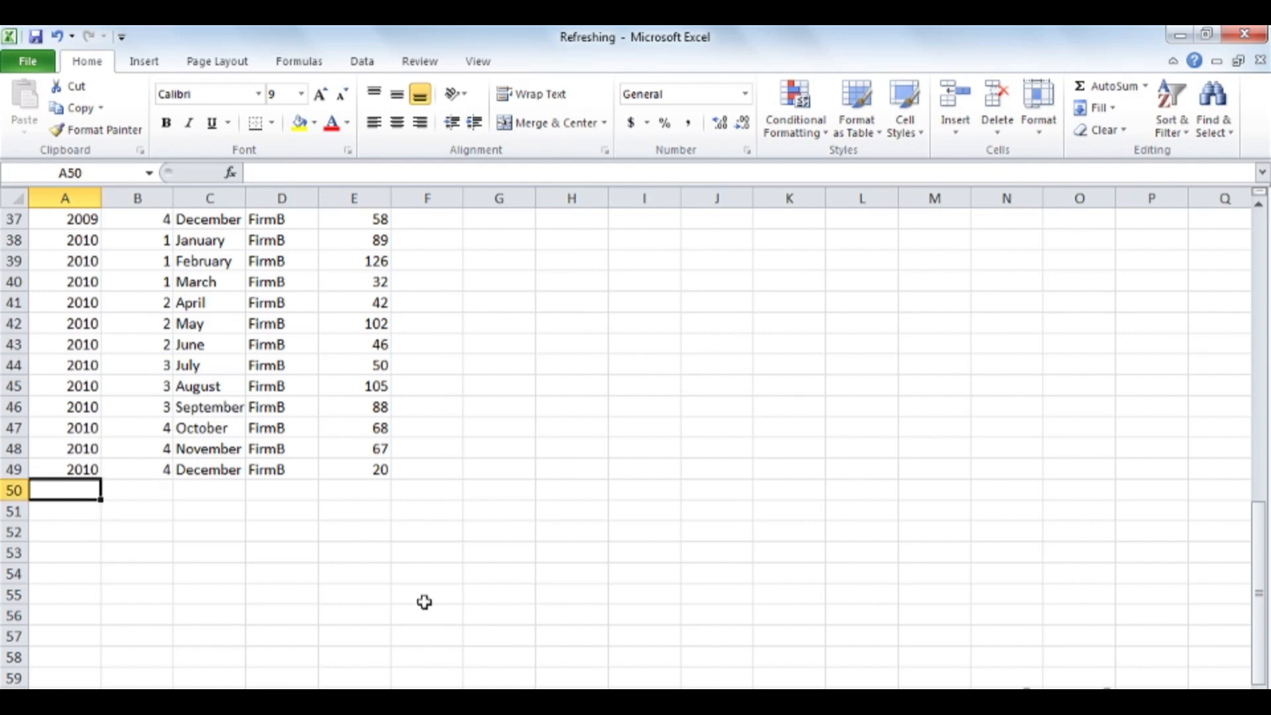
{"action": "type", "text": "2011"}
{"action": "key", "text": "Tab"}
{"action": "type", "text": "1"}
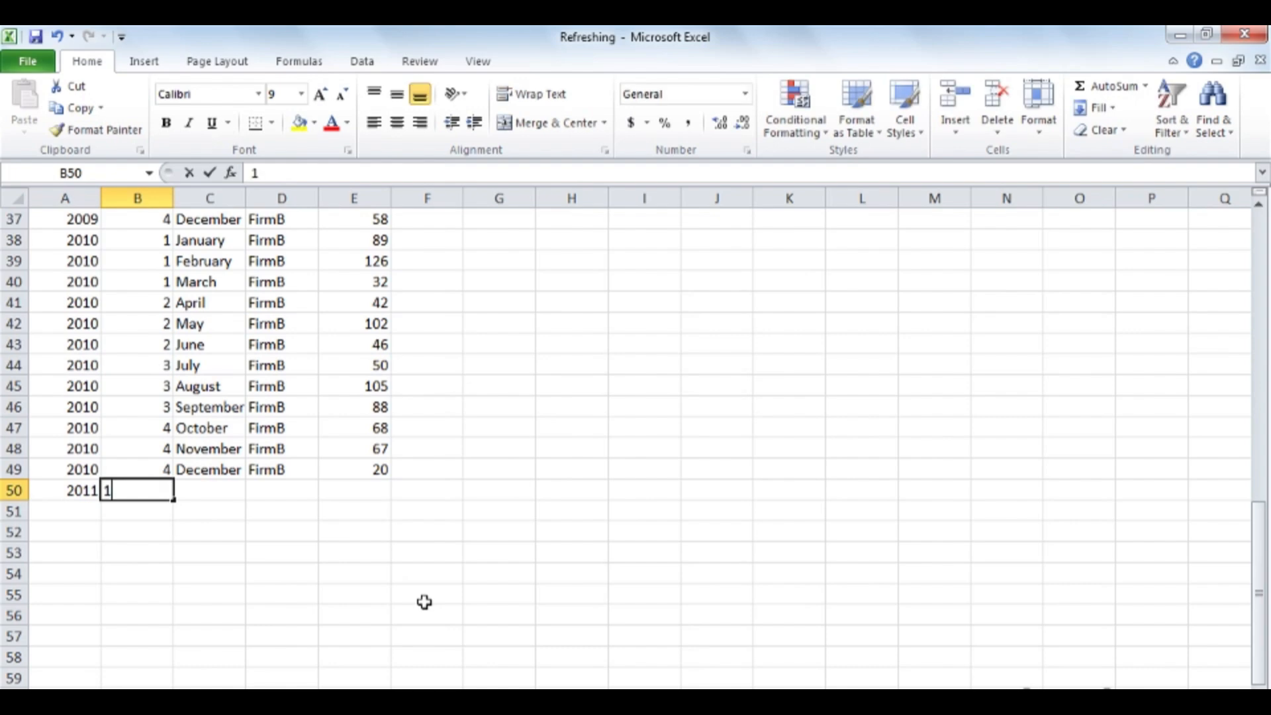
{"action": "key", "text": "Tab"}
{"action": "type", "text": "January"}
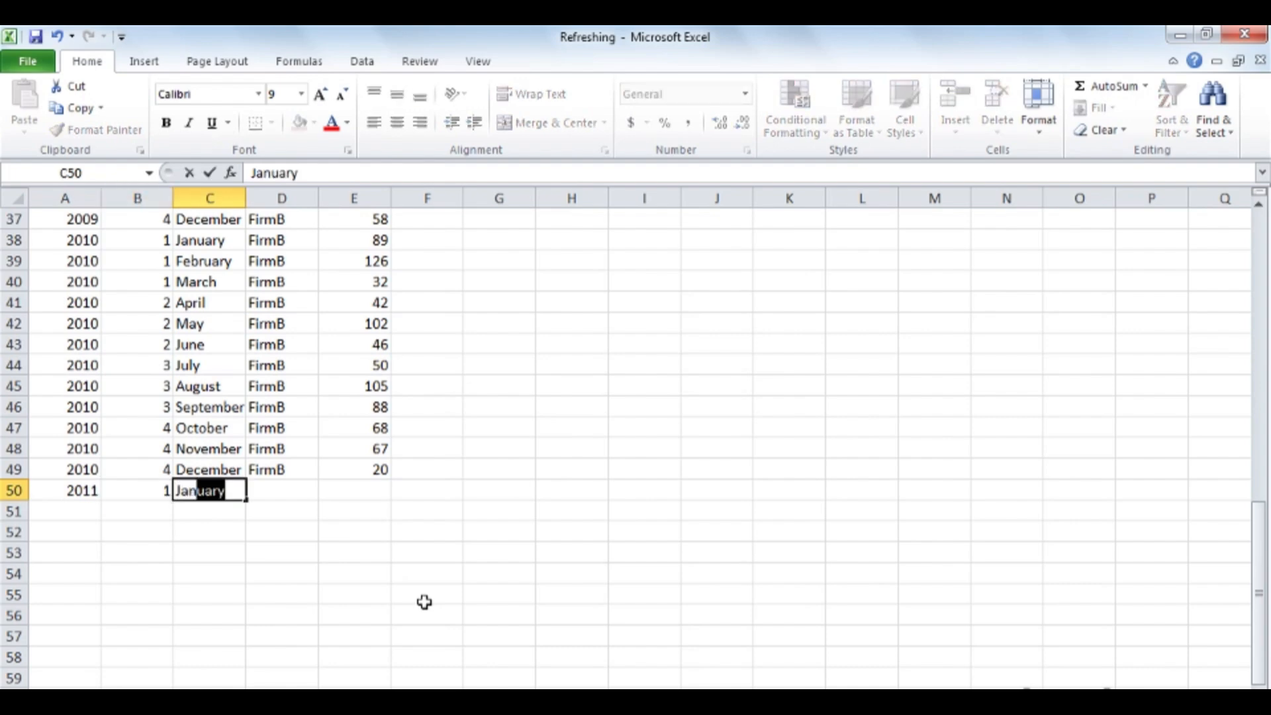
{"action": "key", "text": "Tab"}
{"action": "type", "text": "FirmA"}
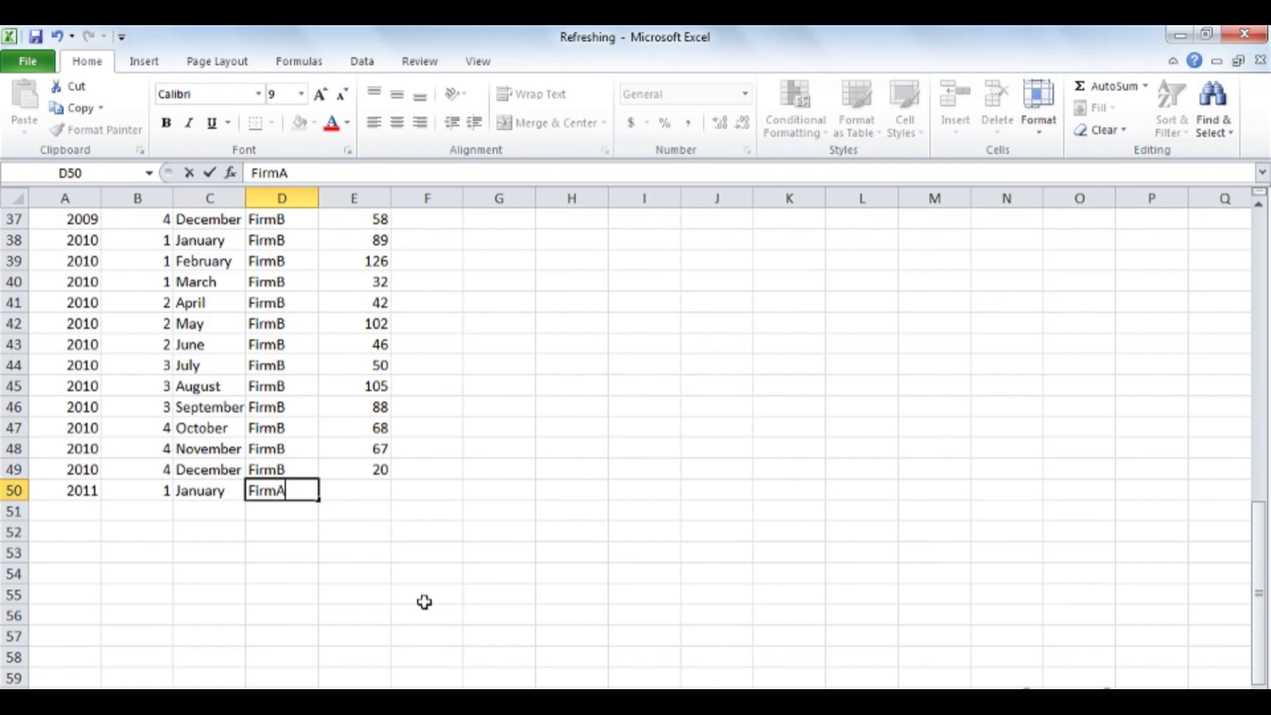
{"action": "key", "text": "Tab"}
{"action": "type", "text": "200"}
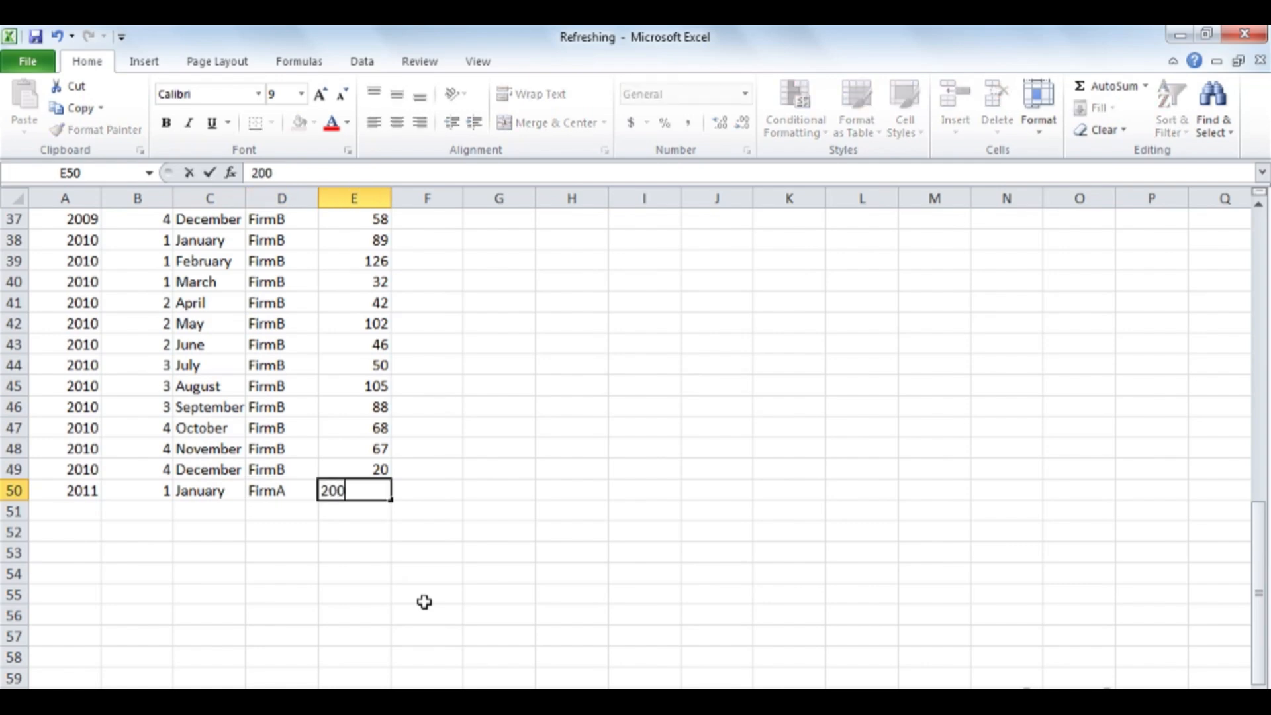
{"action": "key", "text": "Return"}
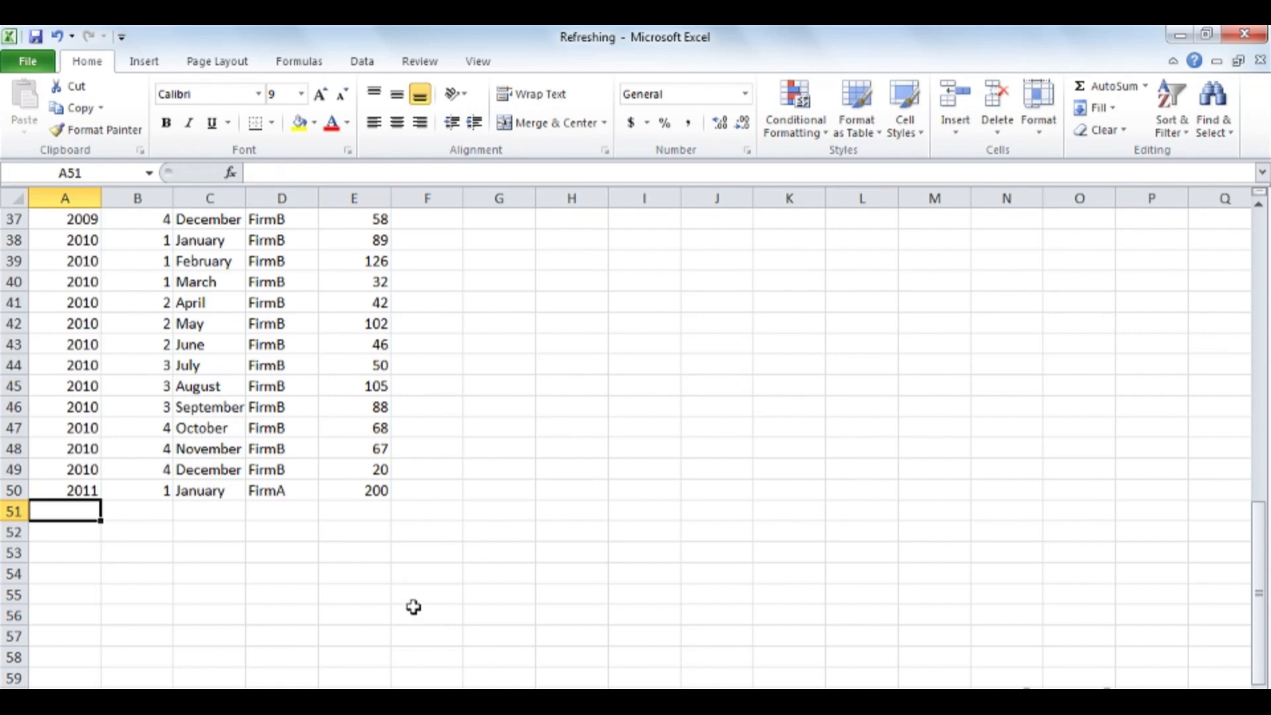
- Extend the data source of the pivot table built on the plain list to ListData!$A$1:$E$50
{"action": "left_click", "coordinate": [106, 699]}
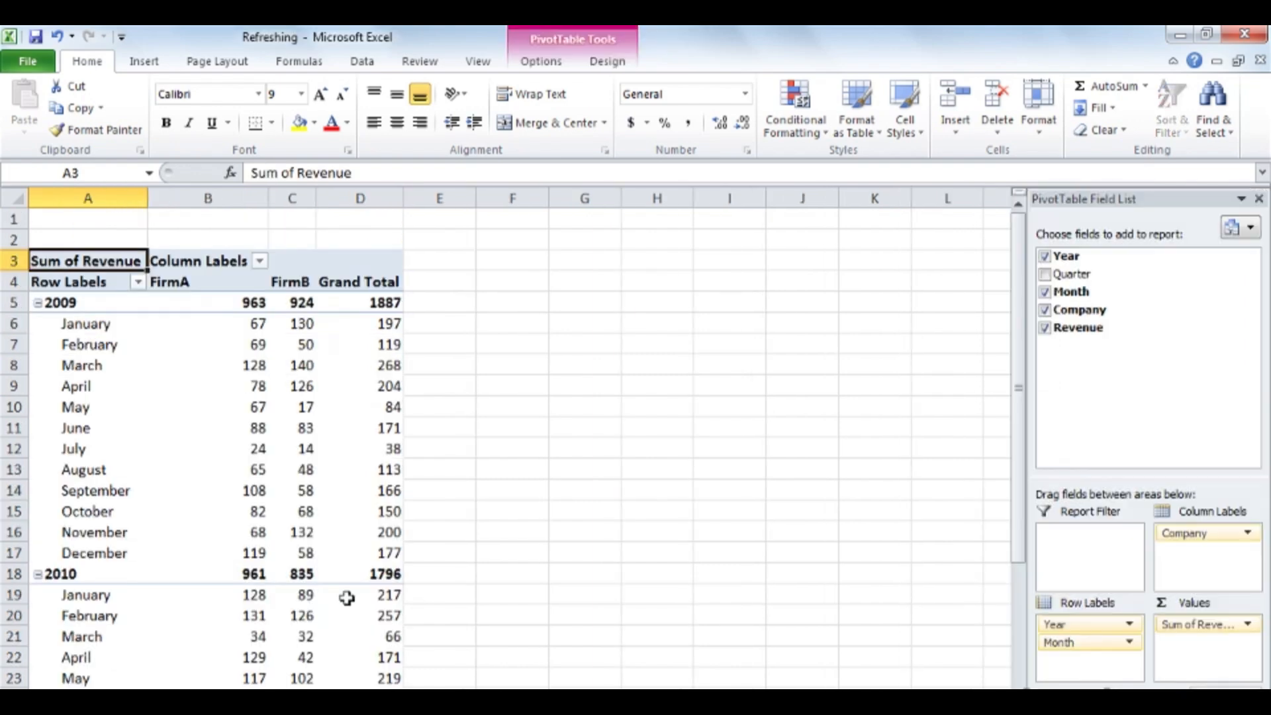
{"action": "scroll", "coordinate": [347, 598], "scroll_direction": "down", "scroll_amount": 3}
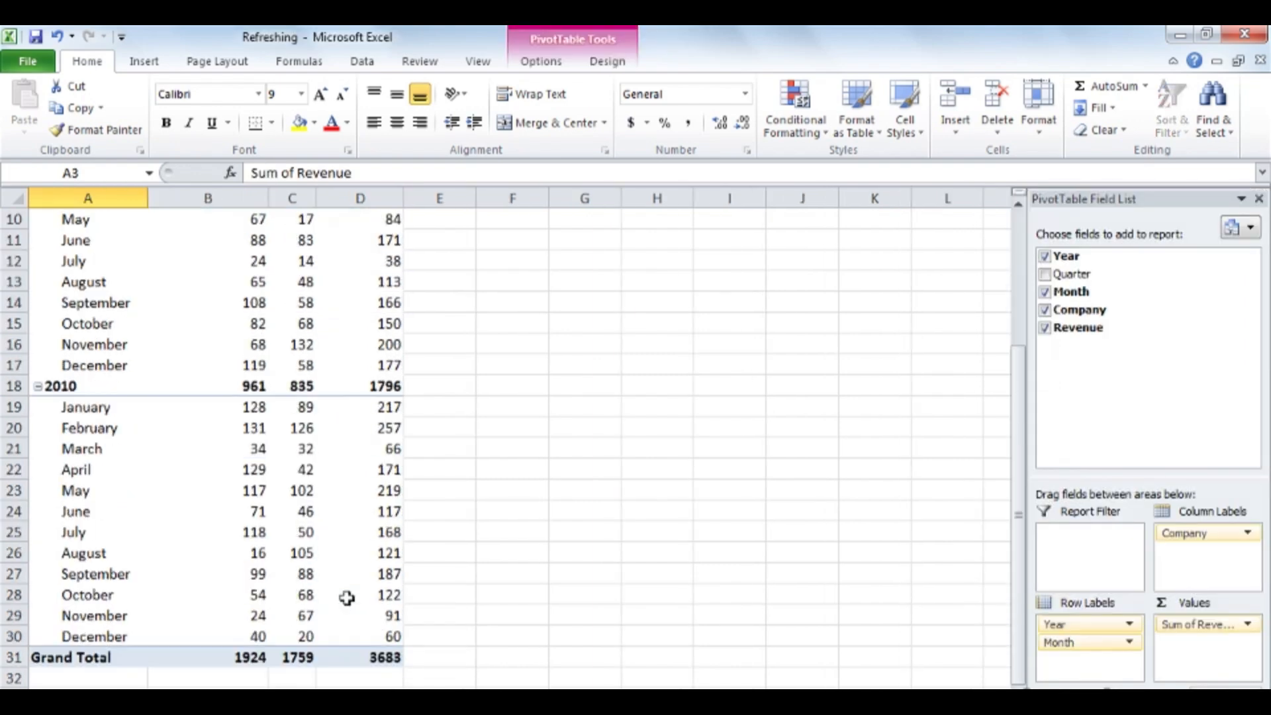
{"action": "scroll", "coordinate": [347, 598], "scroll_direction": "down", "scroll_amount": 1}
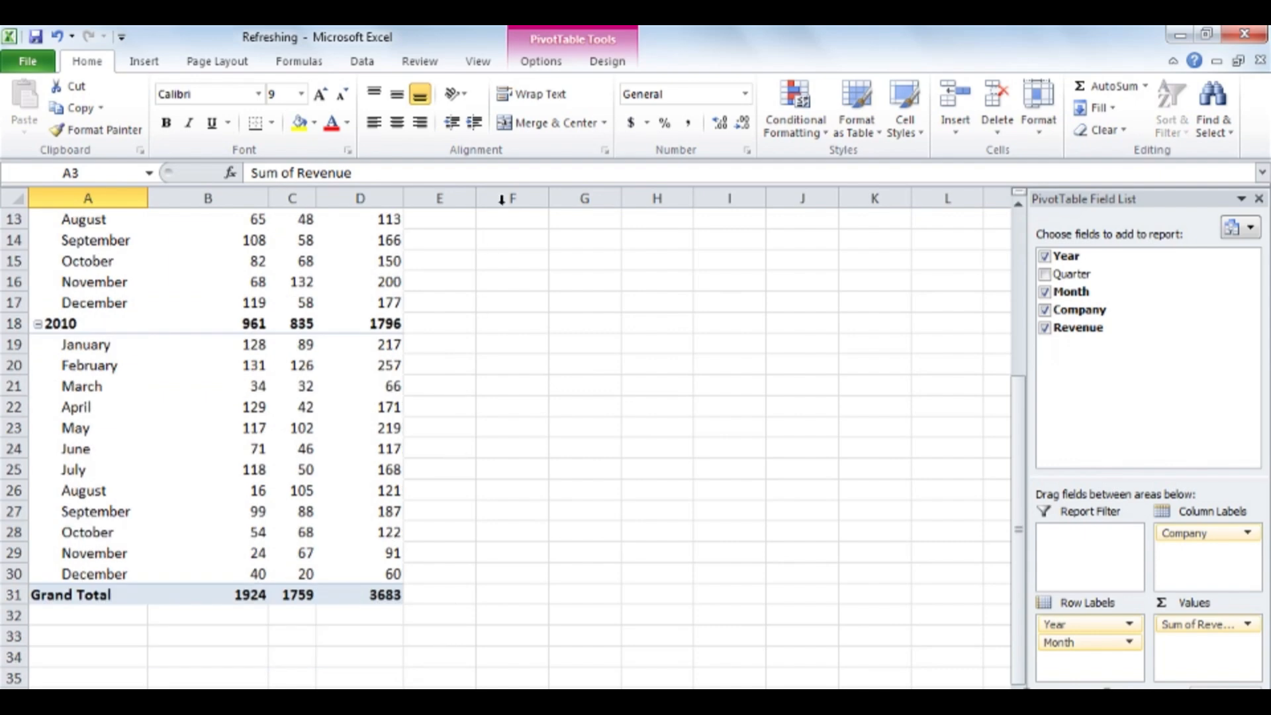
{"action": "left_click", "coordinate": [541, 61]}
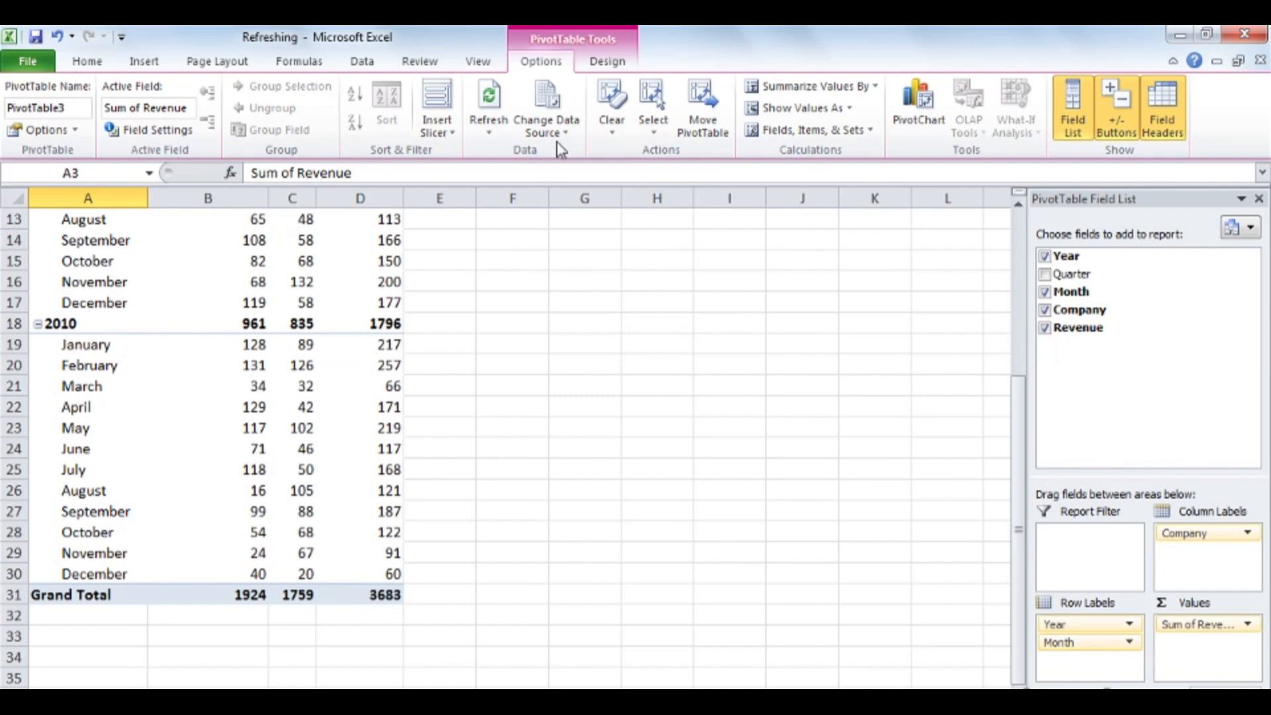
{"action": "left_click", "coordinate": [560, 103]}
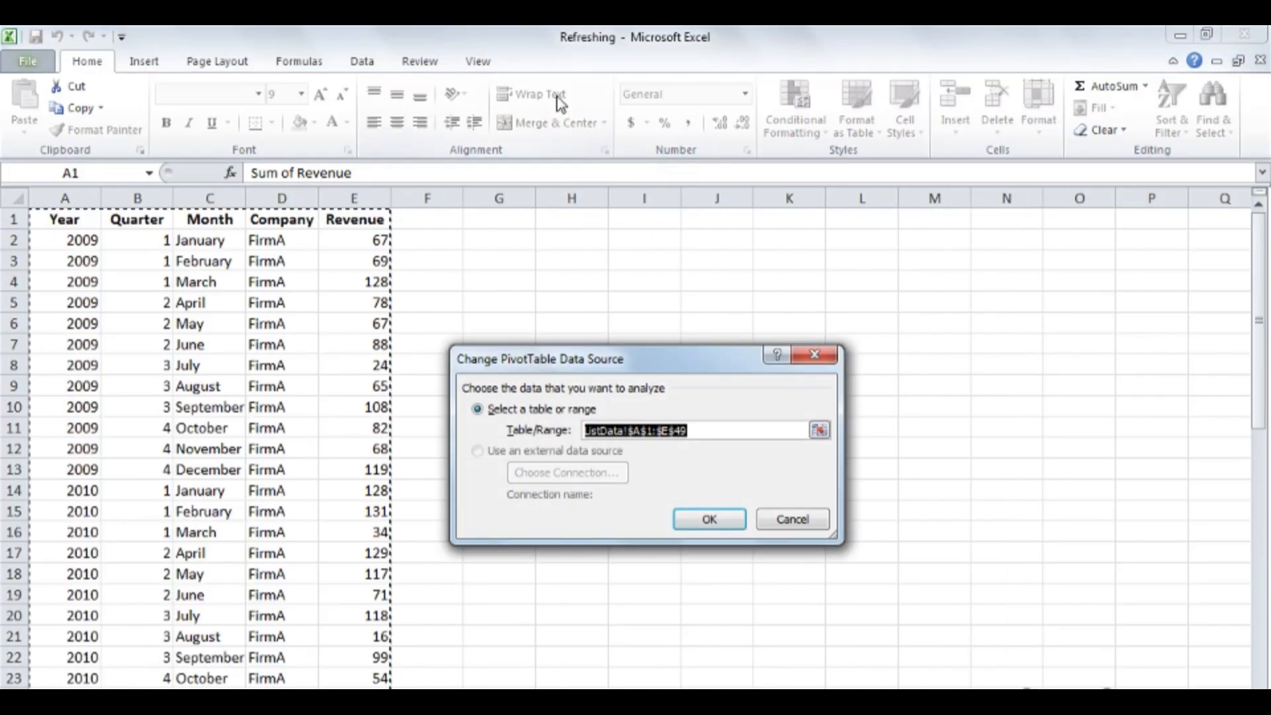
{"action": "left_click", "coordinate": [710, 426]}
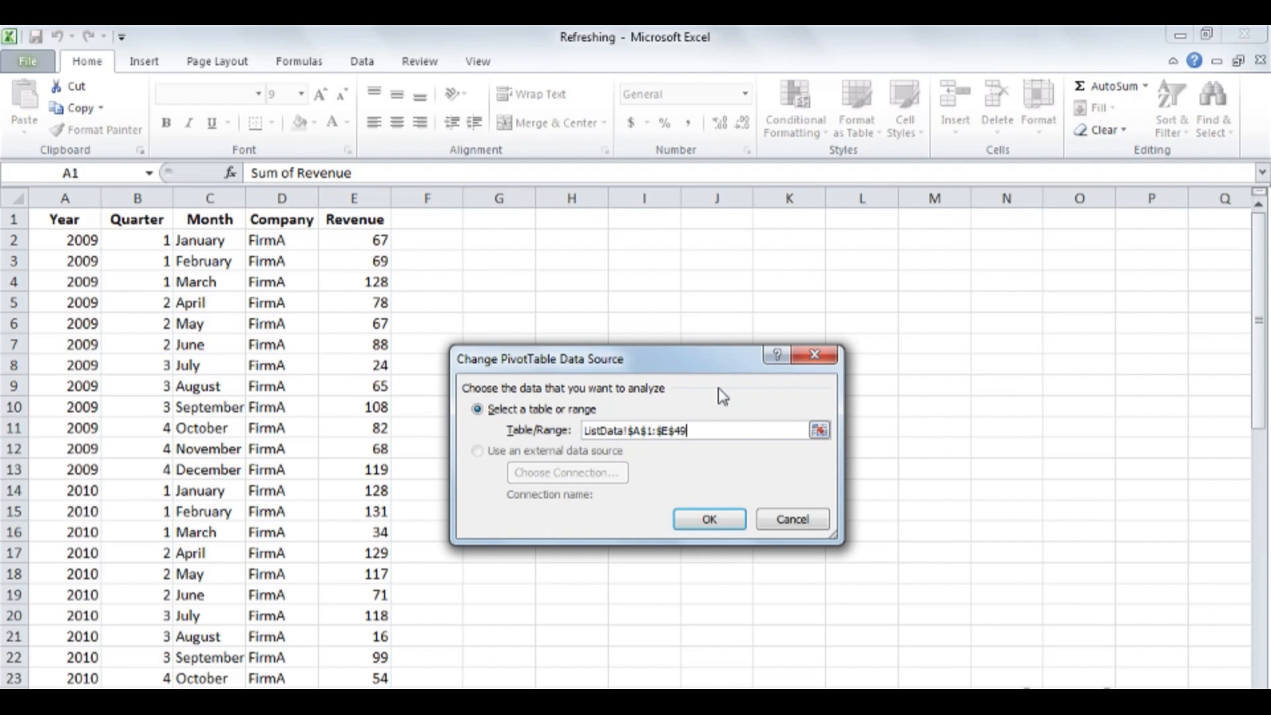
{"action": "key", "text": "BackSpace"}
{"action": "key", "text": "BackSpace"}
{"action": "type", "text": "50"}
{"action": "left_click", "coordinate": [728, 519]}
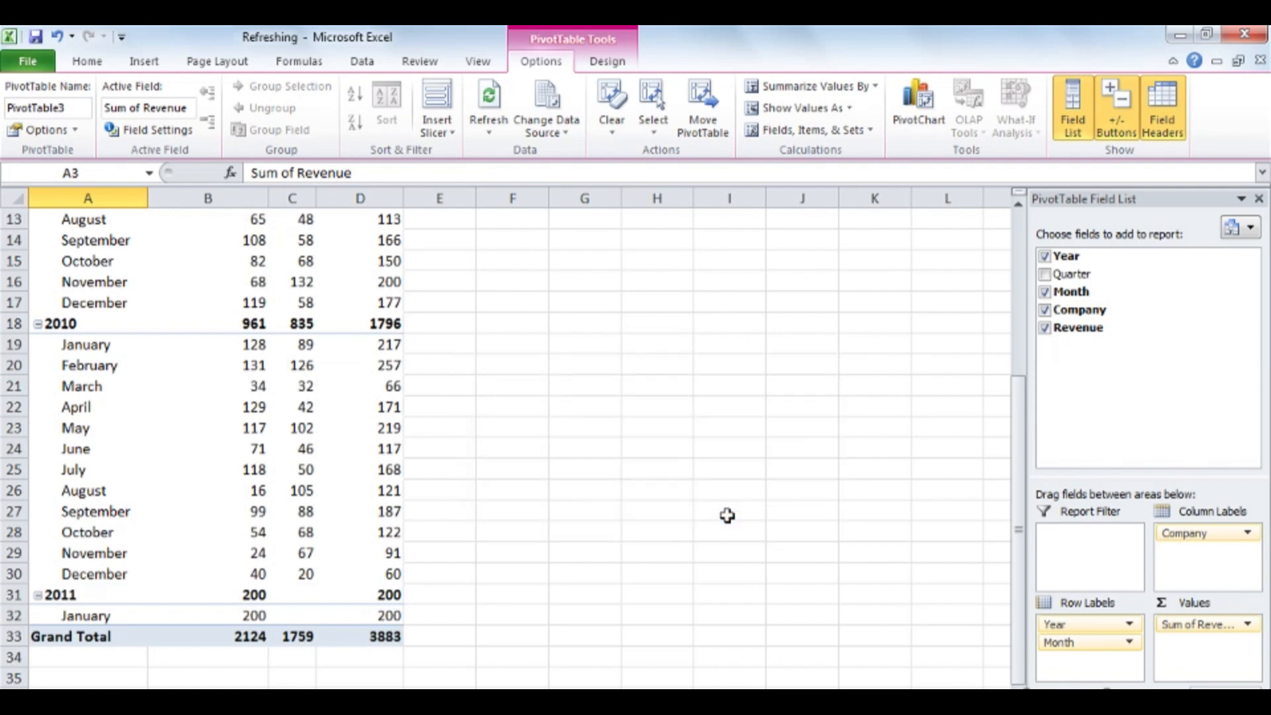